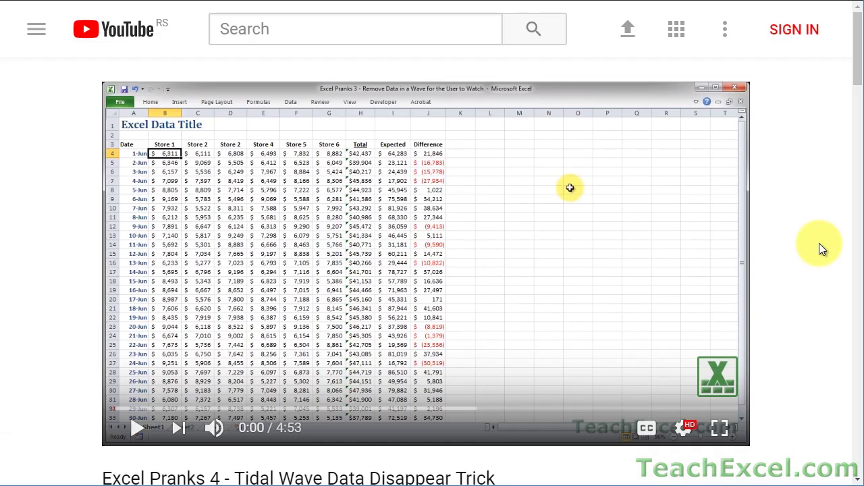
# Open the Excel file link in the video's description and subscribe to the TeachExcel channel.
pyautogui.scroll(-5, 819, 244)
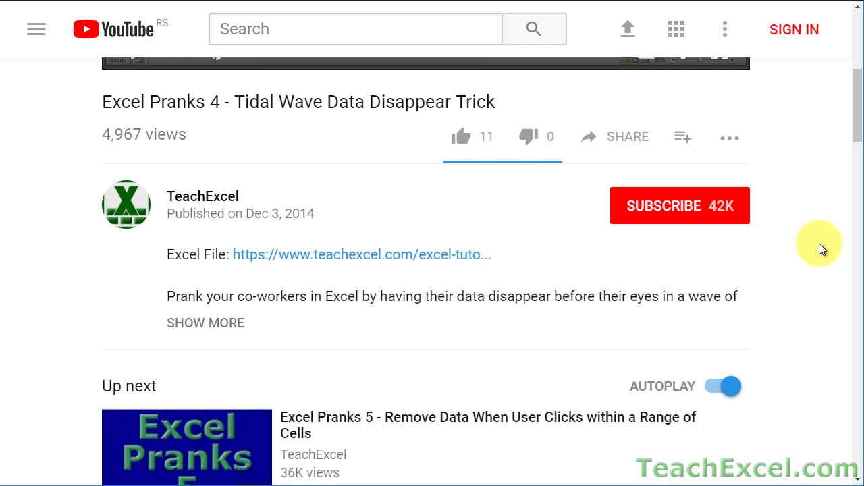
pyautogui.click(307, 263)
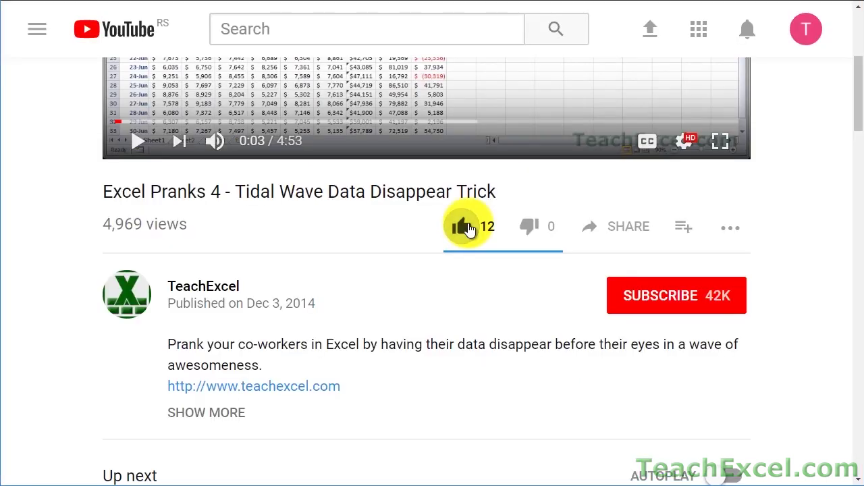
pyautogui.click(632, 295)
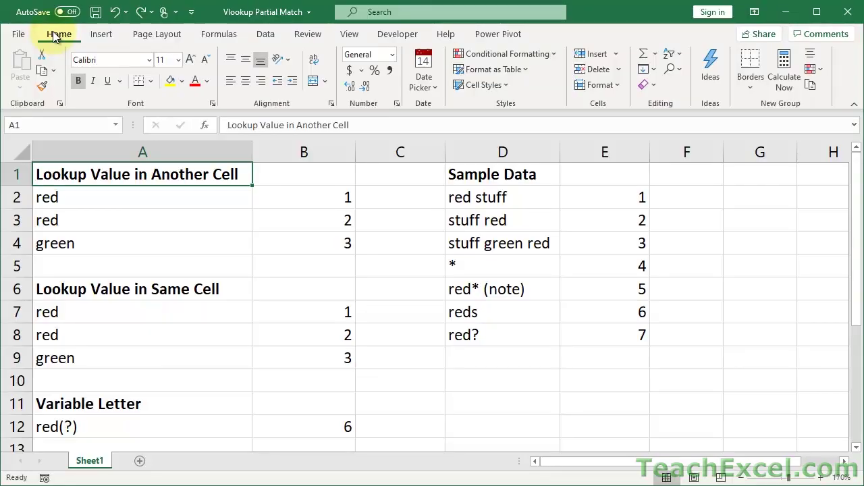
pyautogui.moveTo(474, 177); pyautogui.dragTo(614, 336)
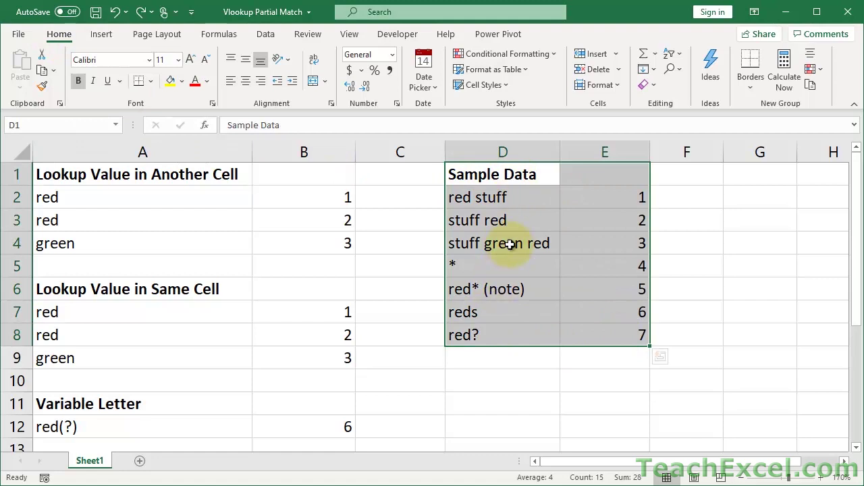
pyautogui.click(600, 201)
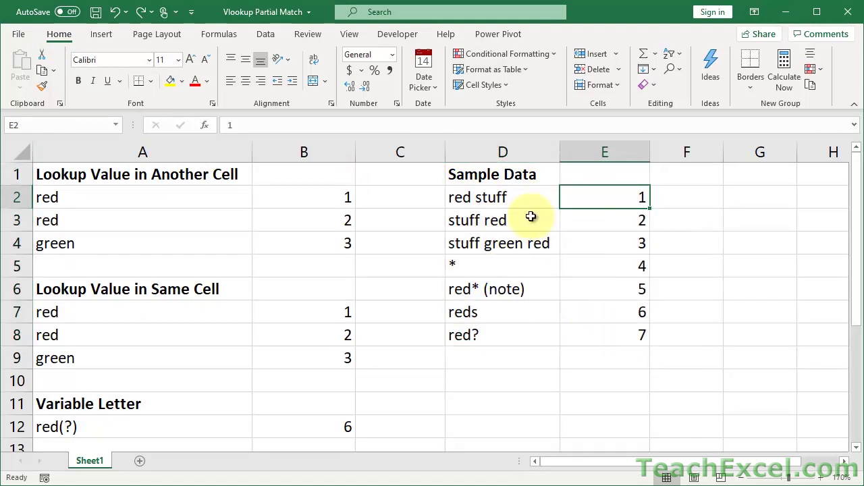
pyautogui.click(509, 198)
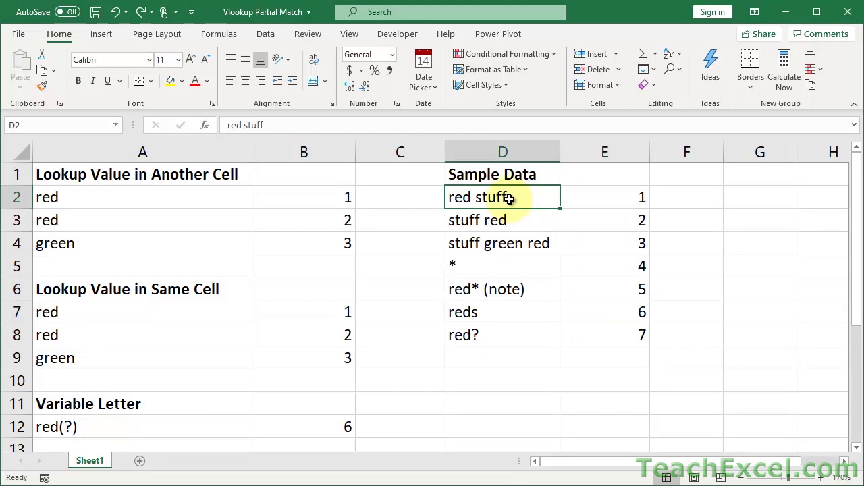
# Clear the existing lookup formulas in B2:B4 under Lookup Value in Another Cell.
pyautogui.moveTo(295, 197); pyautogui.dragTo(292, 243)
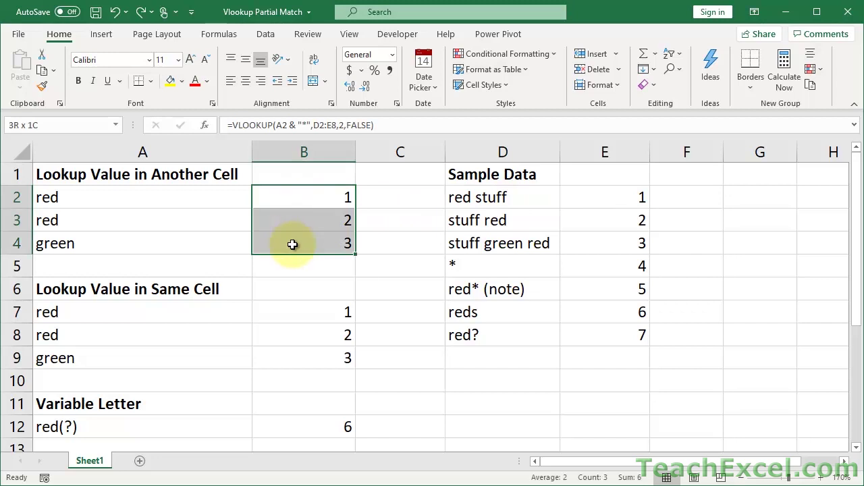
pyautogui.press('Delete')
pyautogui.press('Up')
pyautogui.press('Down')
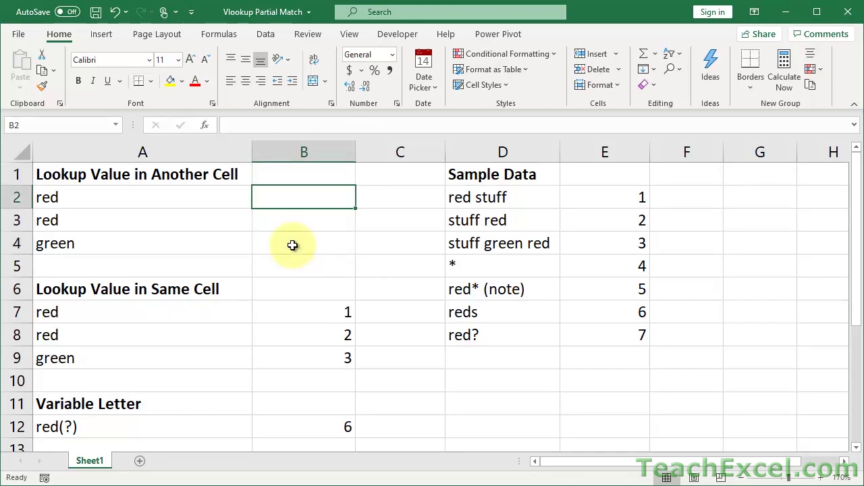
# Enter the exact-match lookup formula =VLOOKUP(A2,D2:E8,2,FALSE) in cell B2.
pyautogui.write('=vl')
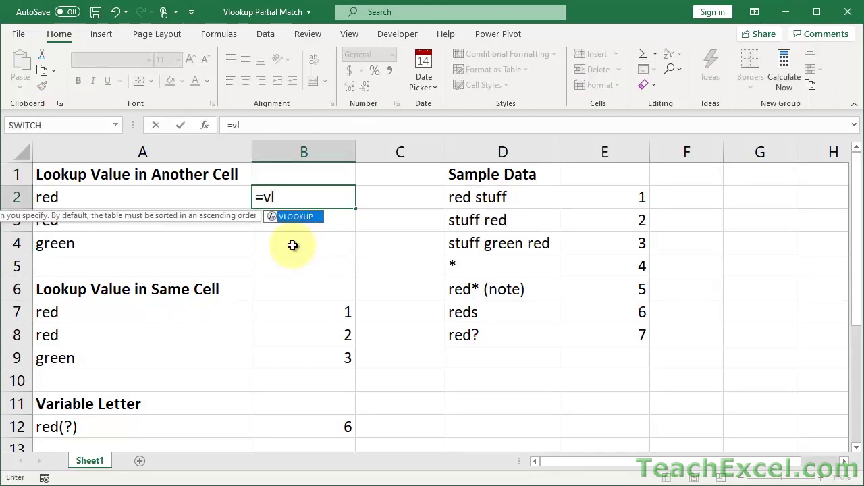
pyautogui.press('Tab')
pyautogui.click(212, 192)
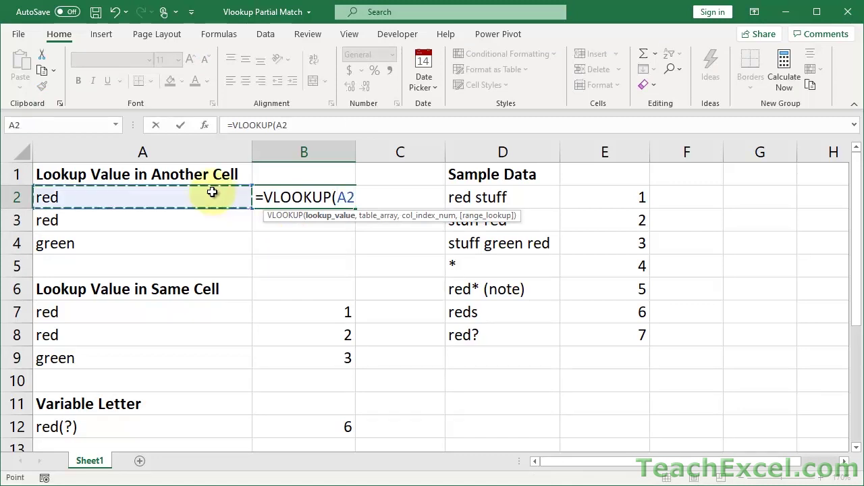
pyautogui.write(',')
pyautogui.moveTo(508, 196); pyautogui.dragTo(581, 334)
pyautogui.write(',2')
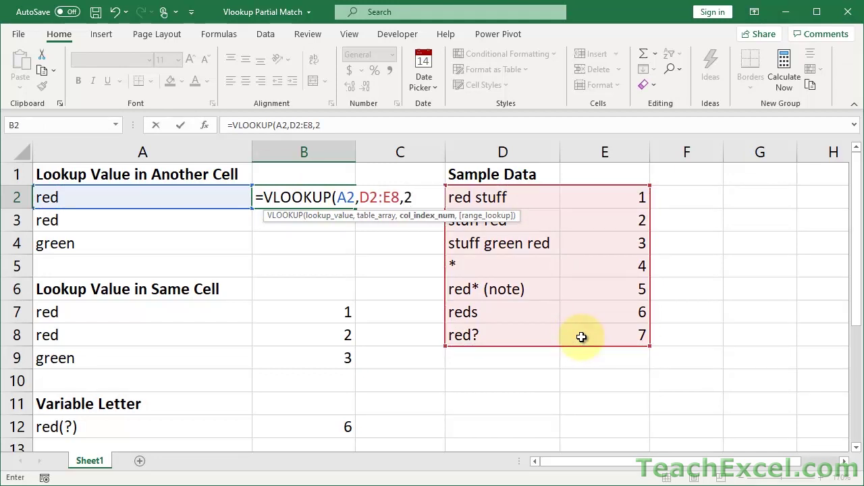
pyautogui.write(',')
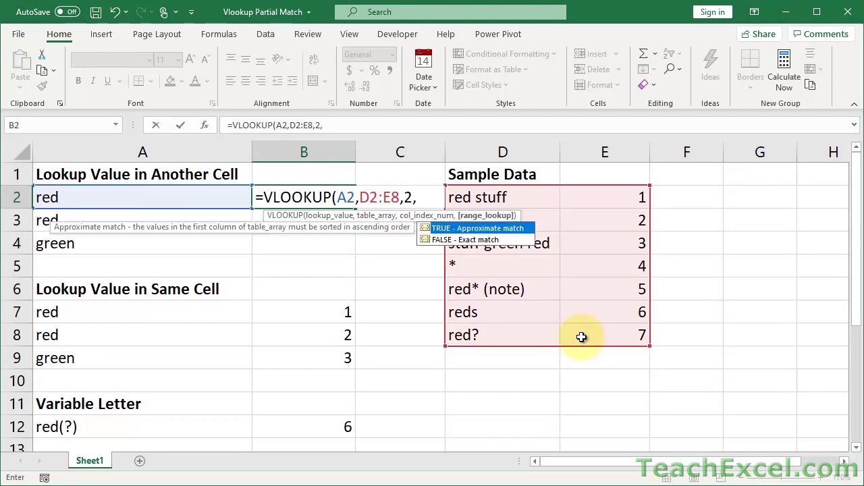
pyautogui.write('false')
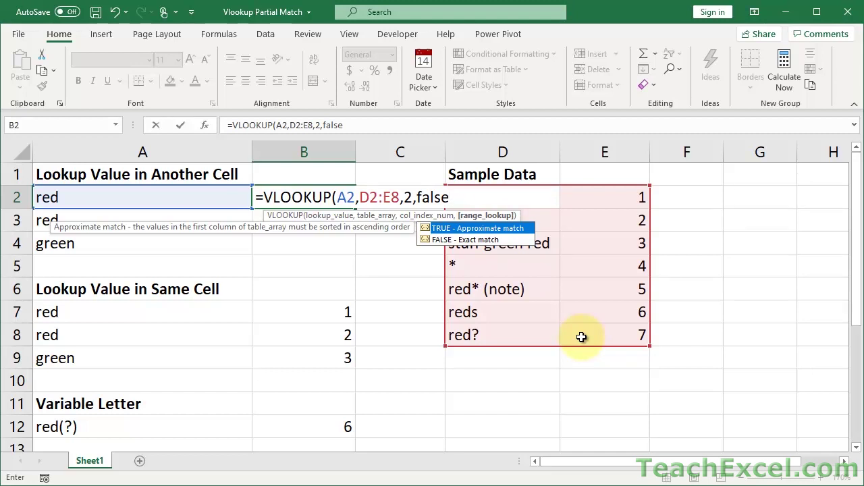
pyautogui.write(')')
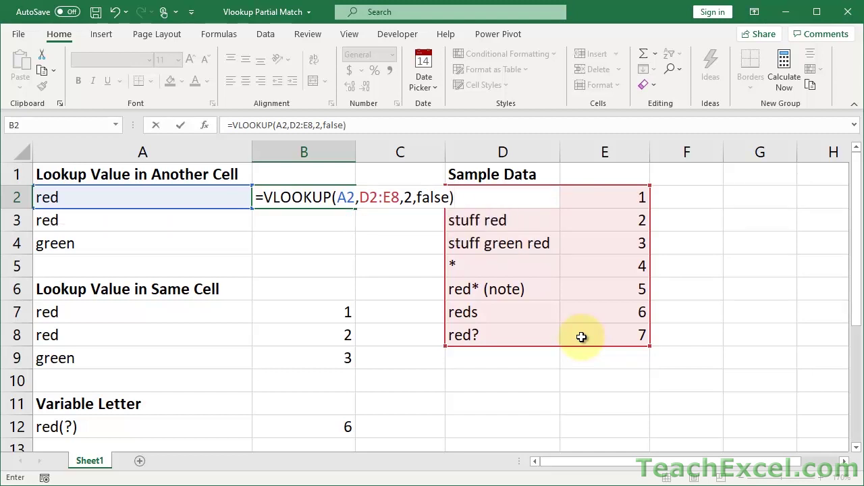
pyautogui.press('Return')
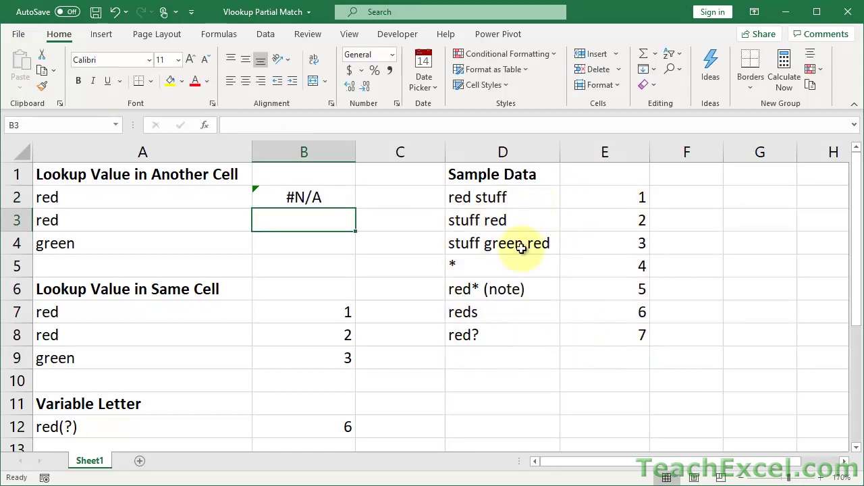
# Try replacing the sample entry in D3 with "red" to test the exact match, and undo it.
pyautogui.click(508, 223)
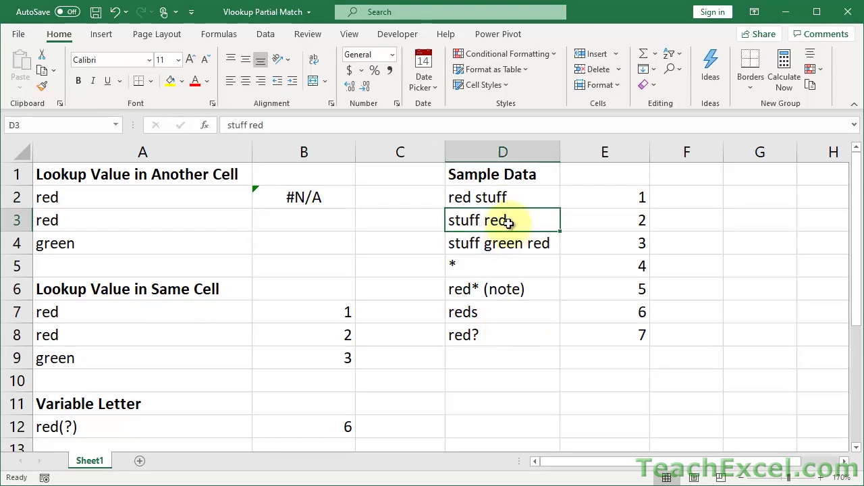
pyautogui.write('red')
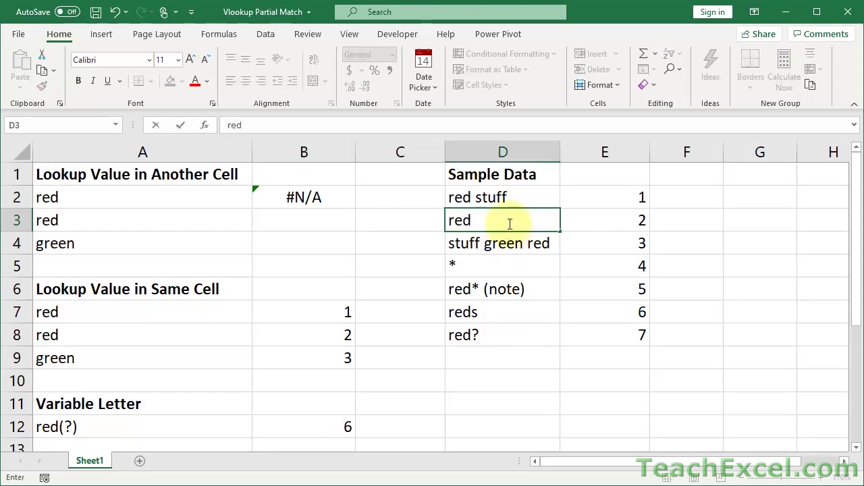
pyautogui.press('Return')
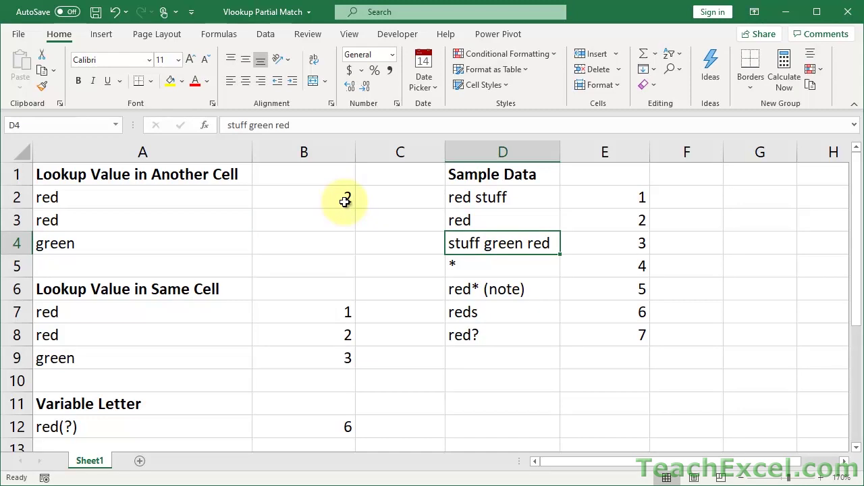
pyautogui.hotkey('ctrl', 'z')
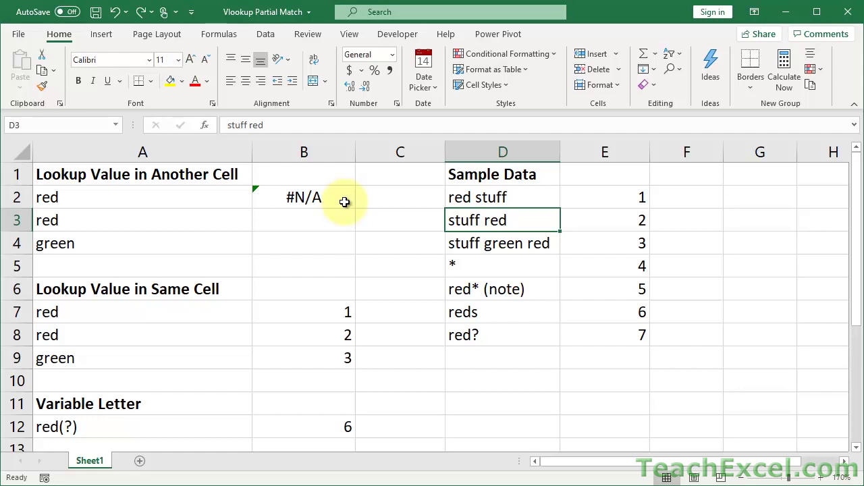
pyautogui.click(492, 194)
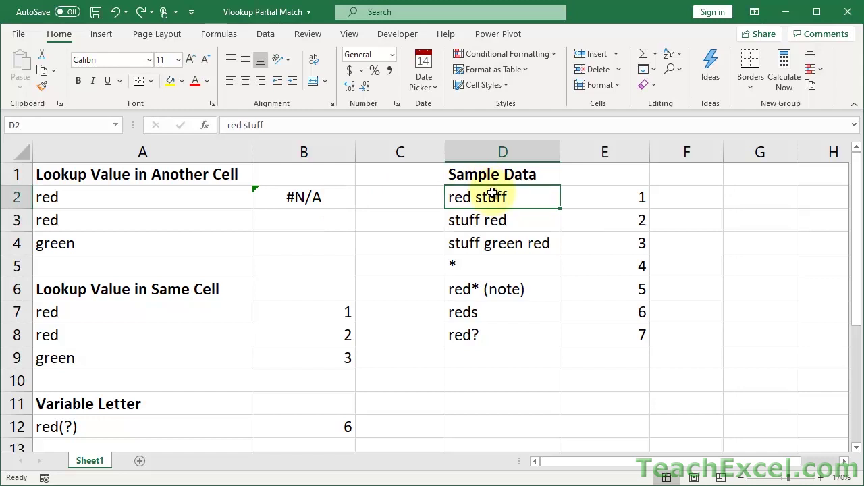
pyautogui.click(588, 203)
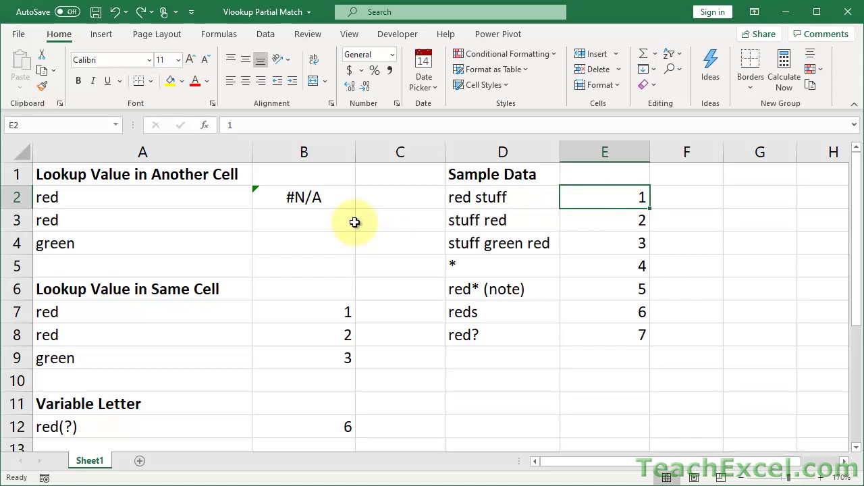
# Append an asterisk wildcard to the lookup value in B2, making the formula =VLOOKUP(A2&"*",D2:E8,2,FALSE).
pyautogui.click(293, 197)
pyautogui.doubleClick(294, 199)
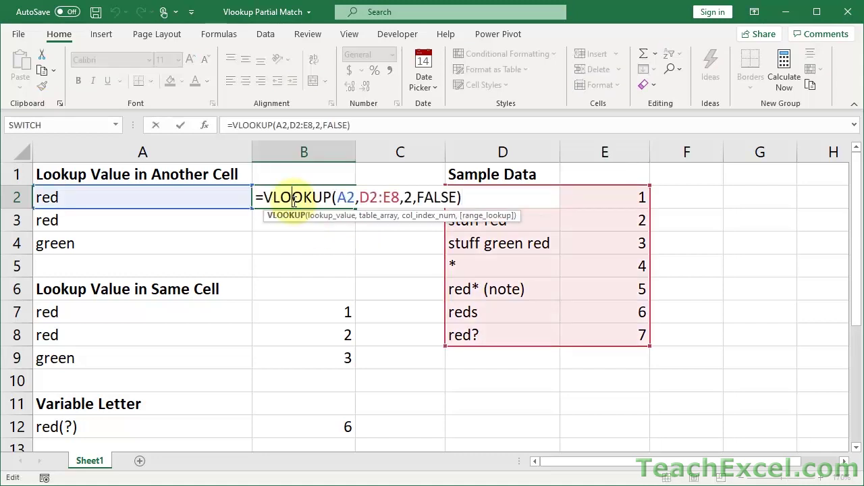
pyautogui.click(337, 197)
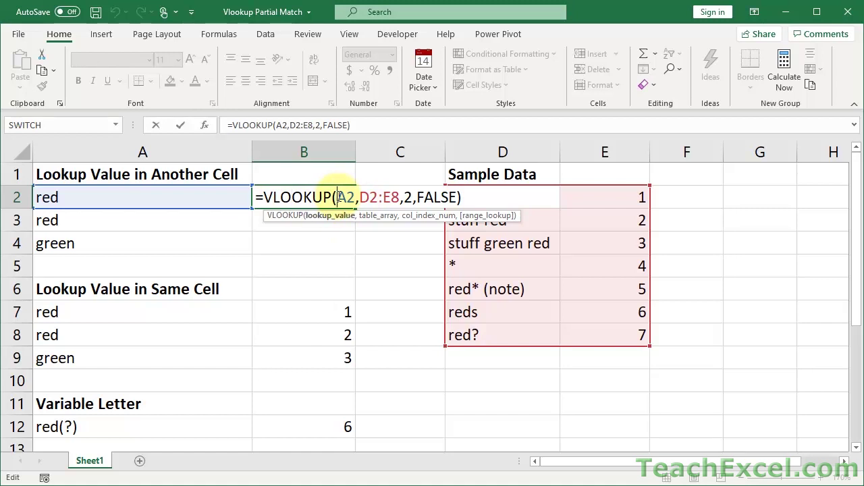
pyautogui.click(357, 197)
pyautogui.write('&')
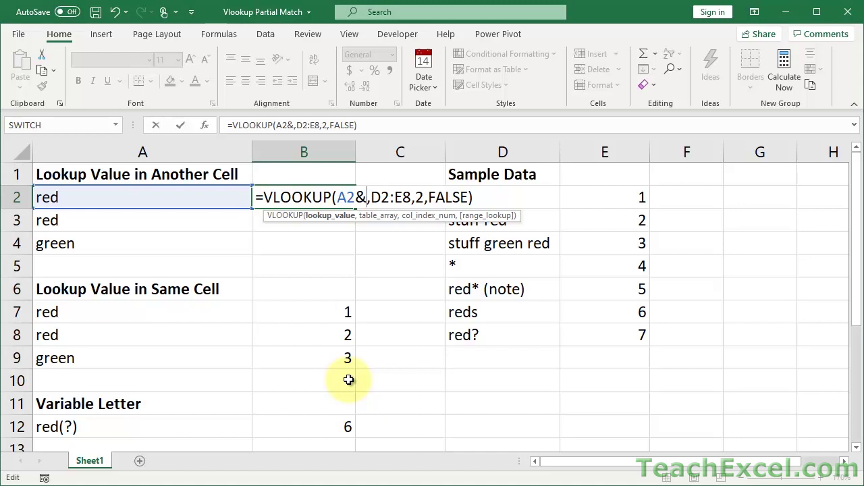
pyautogui.write('"')
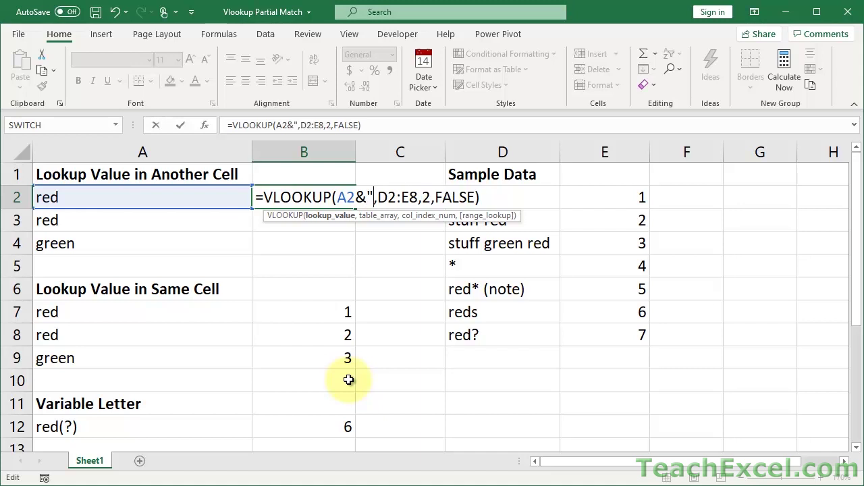
pyautogui.write('*"')
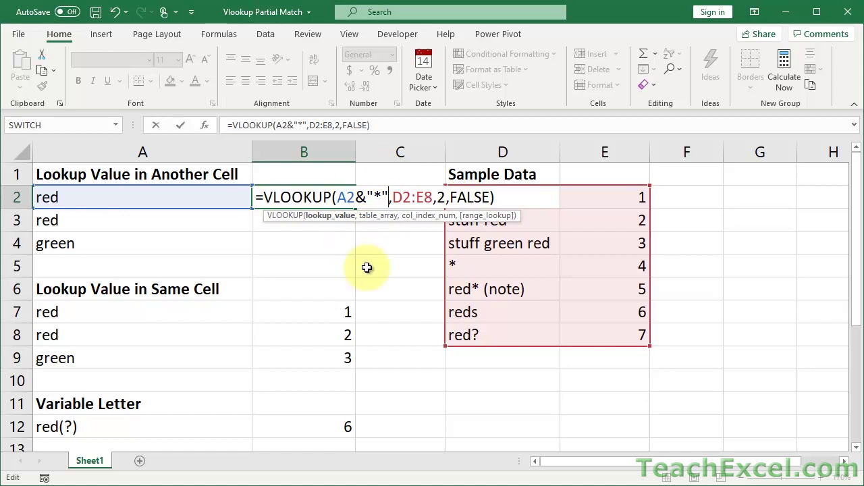
pyautogui.doubleClick(378, 197)
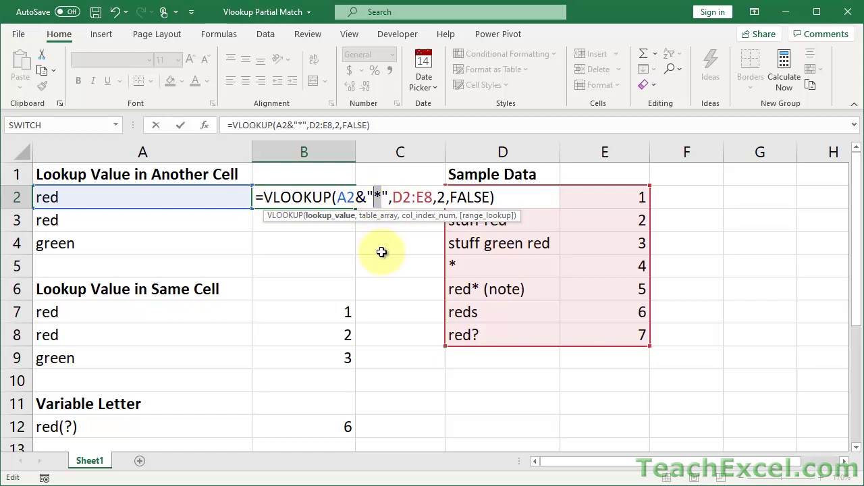
pyautogui.press('Left')
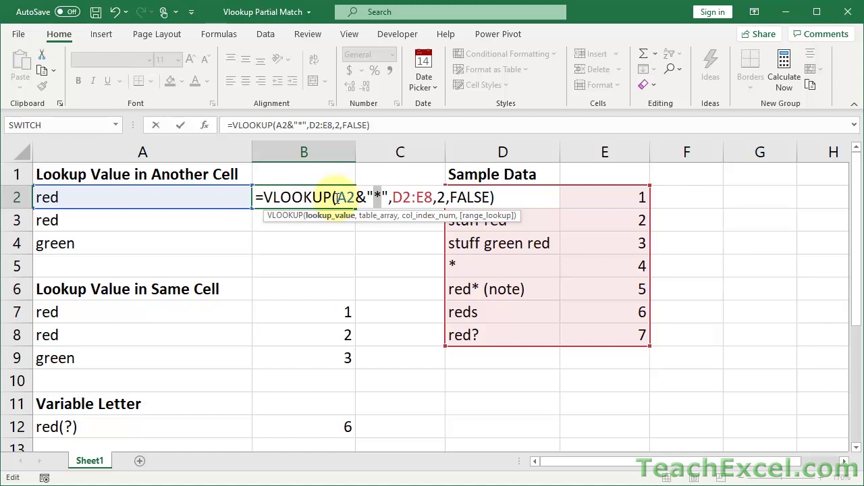
pyautogui.moveTo(335, 198); pyautogui.dragTo(355, 198)
pyautogui.click(367, 198)
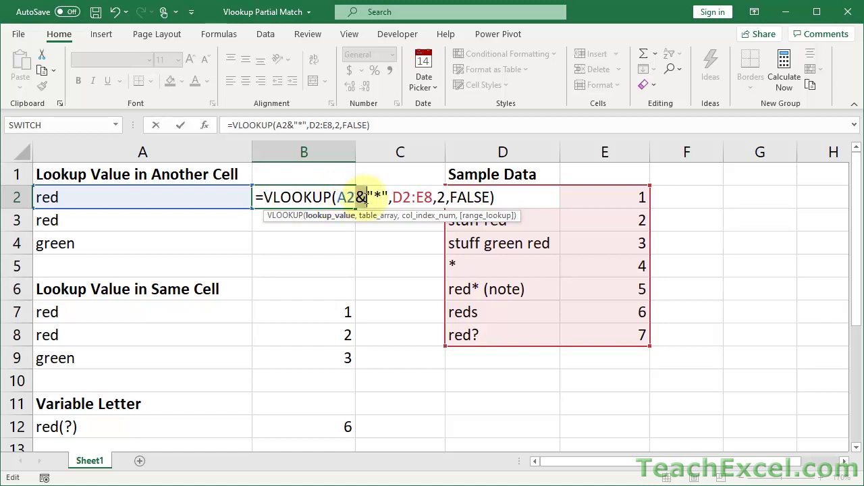
pyautogui.moveTo(367, 198); pyautogui.dragTo(388, 200)
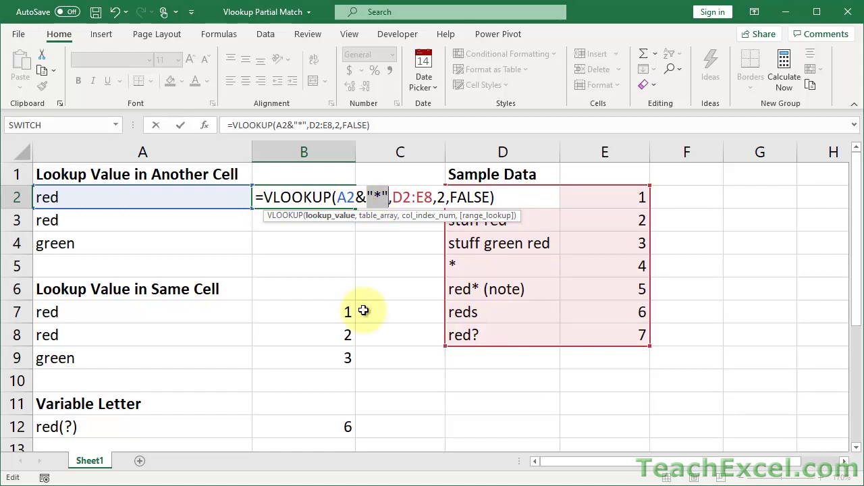
pyautogui.press('Return')
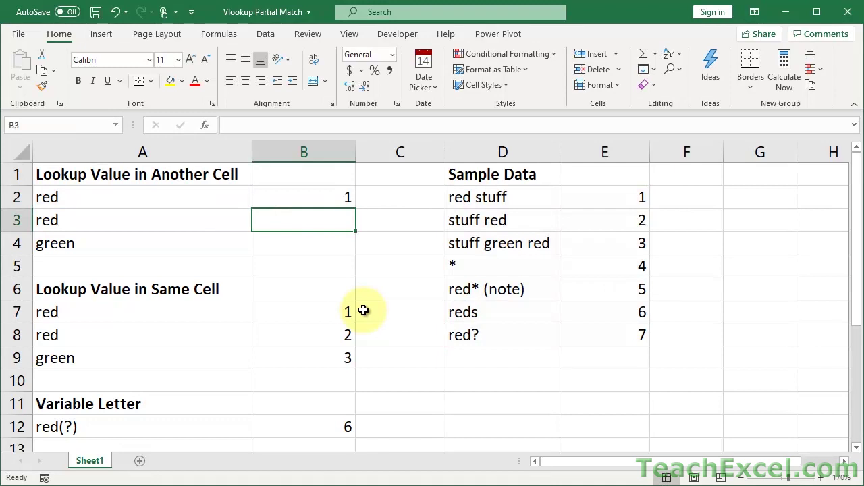
# Change the sample entry in D2 to "1red stuff" to test the trailing-wildcard lookup.
pyautogui.doubleClick(455, 197)
pyautogui.press('Left')
pyautogui.write('1')
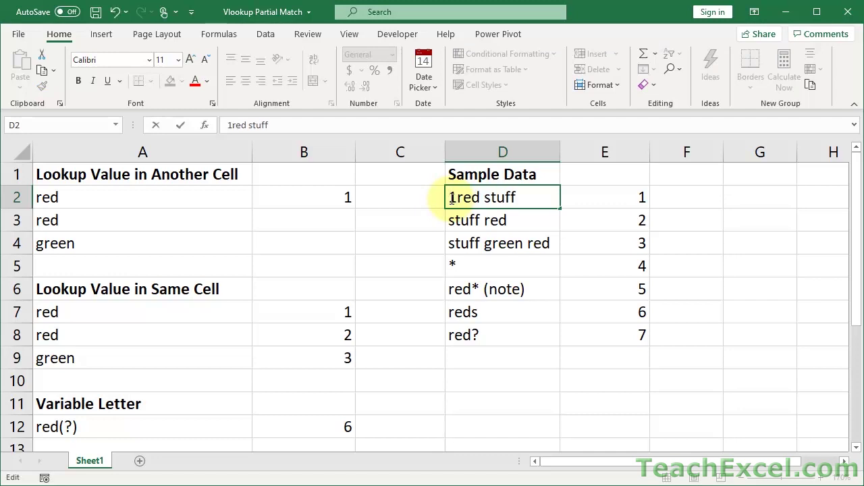
pyautogui.press('Return')
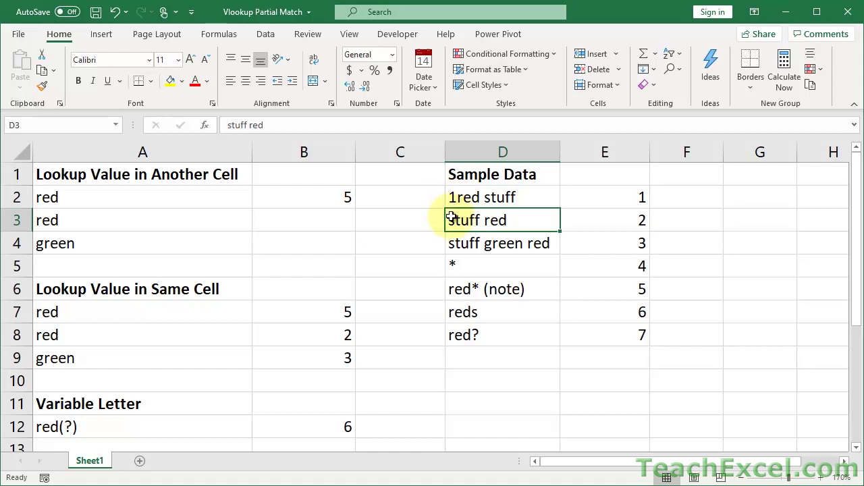
pyautogui.click(461, 287)
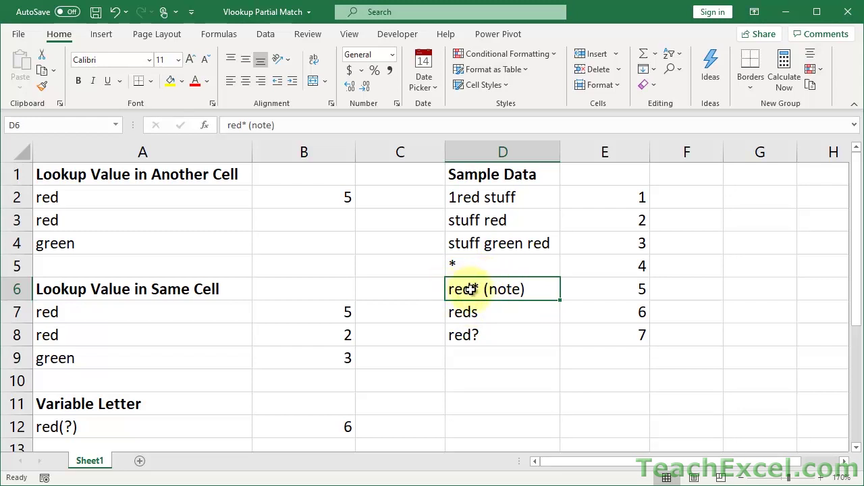
pyautogui.click(475, 196)
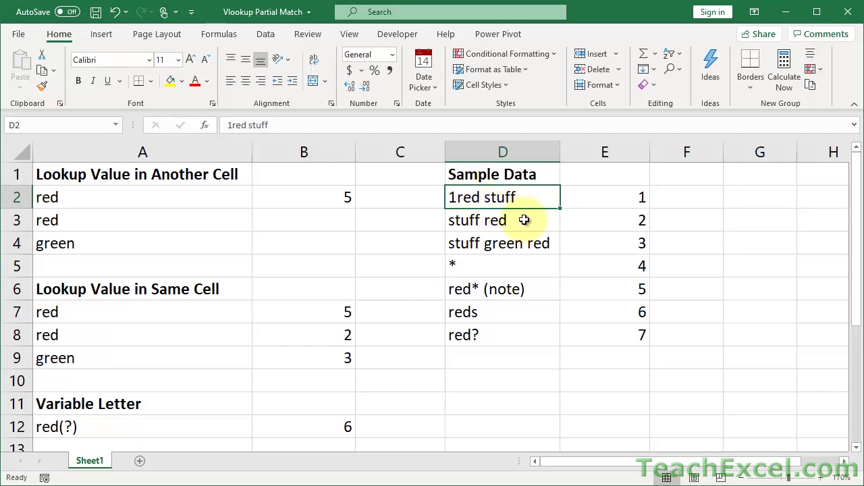
# Remove the leading 1 from the sample entry in D2 so it reads "red stuff".
pyautogui.doubleClick(455, 197)
pyautogui.press('BackSpace')
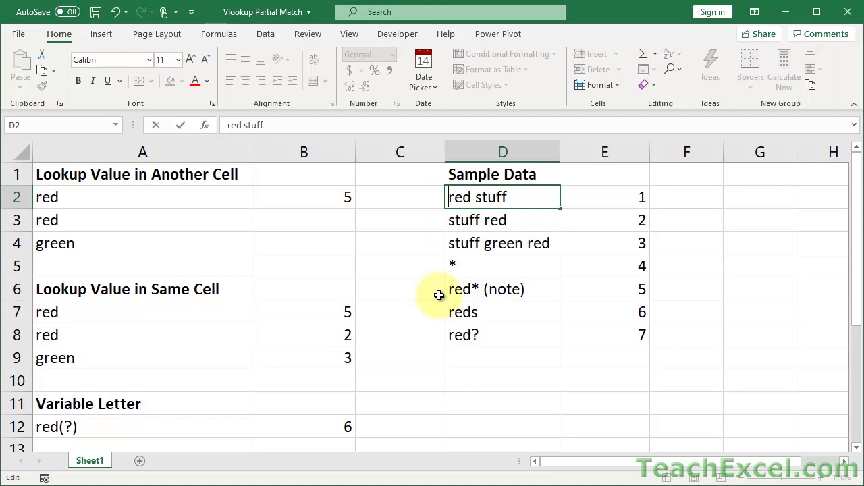
pyautogui.press('Return')
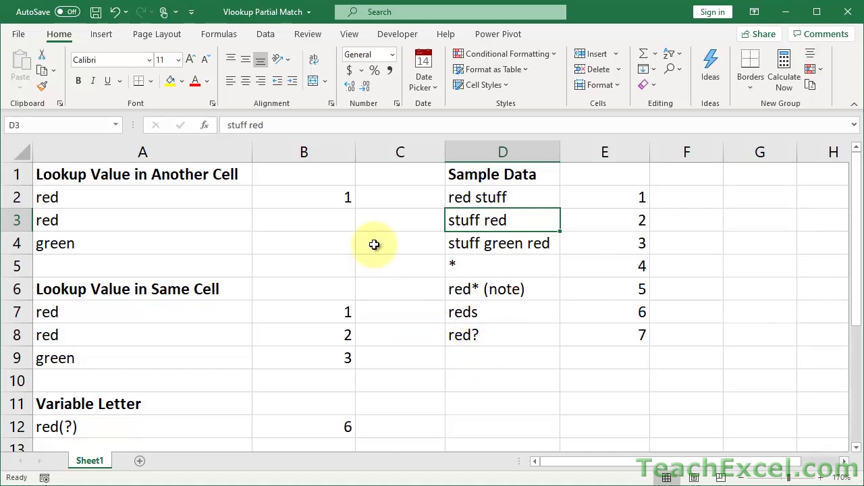
# Enter the leading-wildcard lookup formula =VLOOKUP("*"&A3,D2:E8,2,FALSE) in cell B3.
pyautogui.click(301, 221)
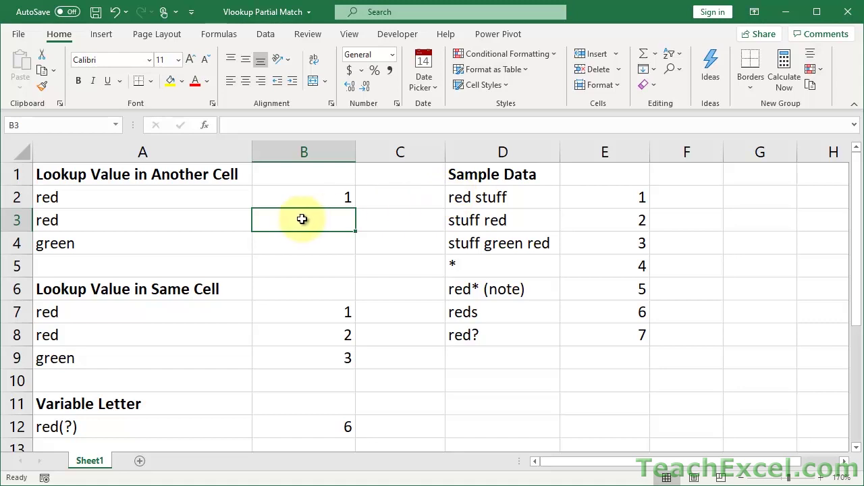
pyautogui.write('=vl')
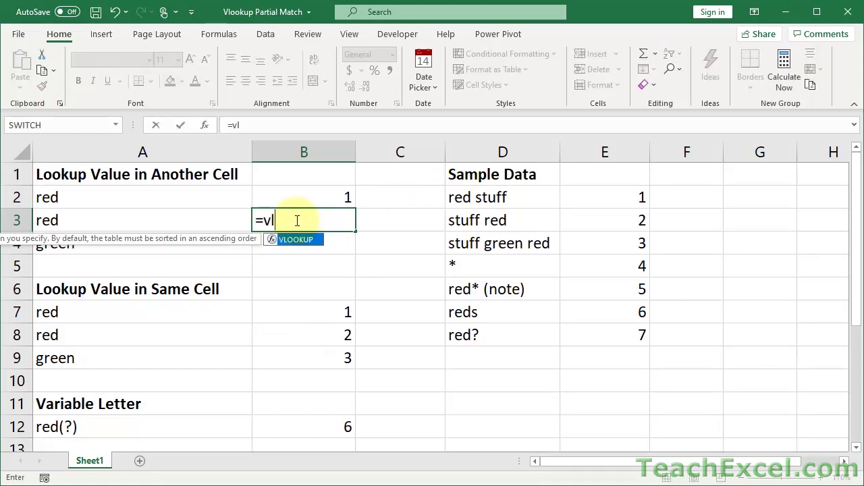
pyautogui.press('Tab')
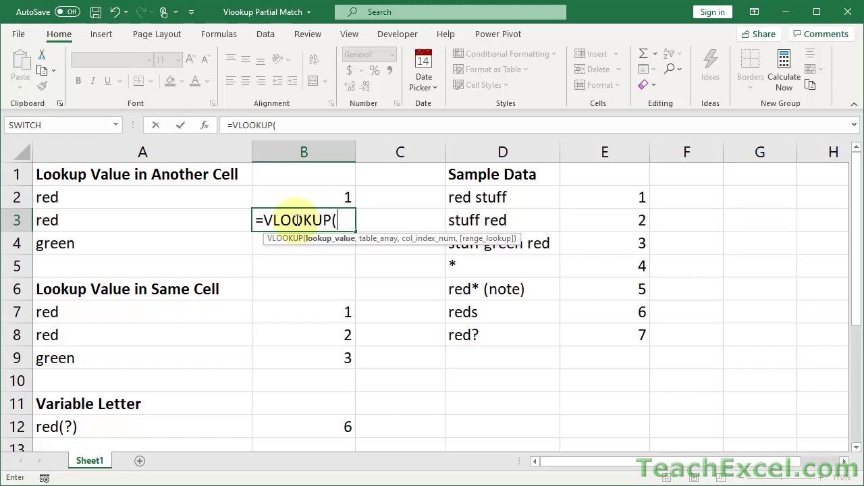
pyautogui.write('"*"')
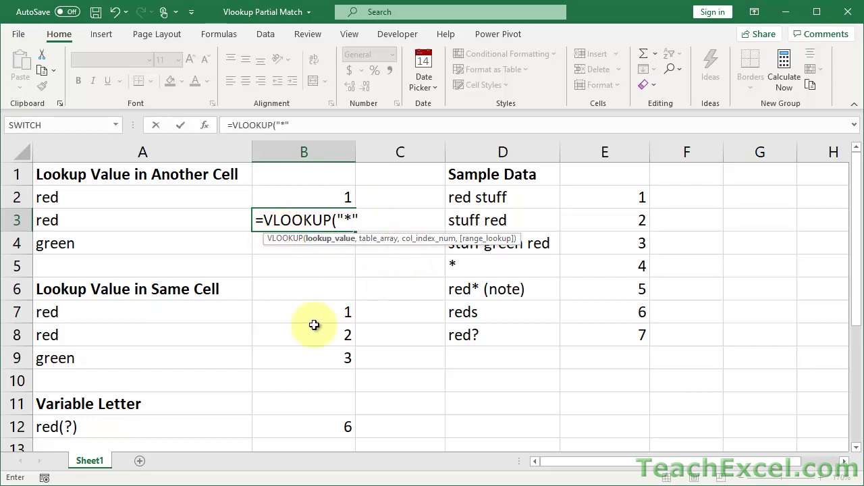
pyautogui.write('&')
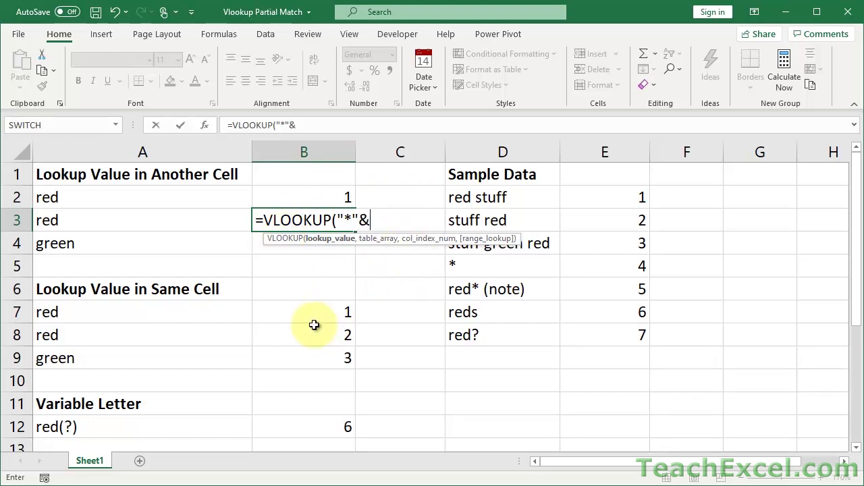
pyautogui.click(108, 221)
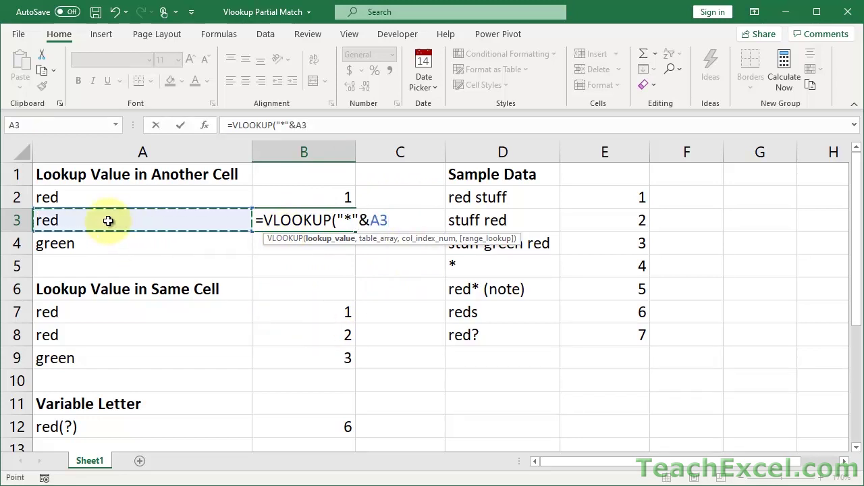
pyautogui.write(',')
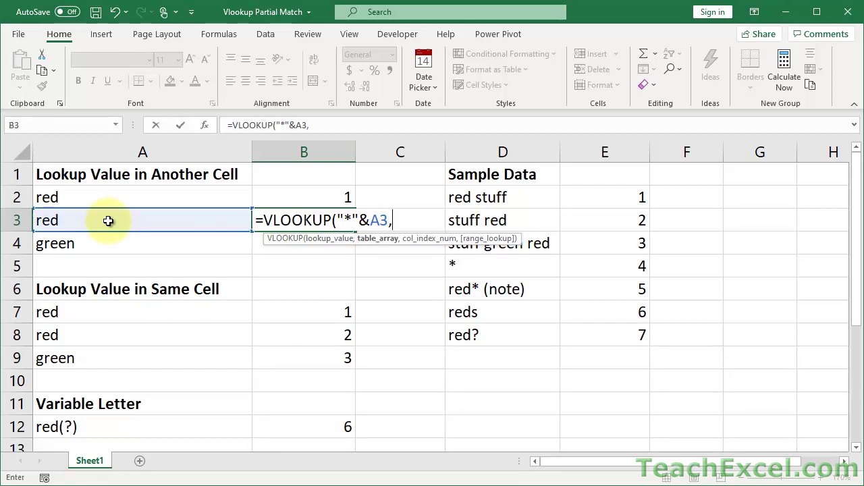
pyautogui.moveTo(469, 196); pyautogui.dragTo(587, 335)
pyautogui.write(',2')
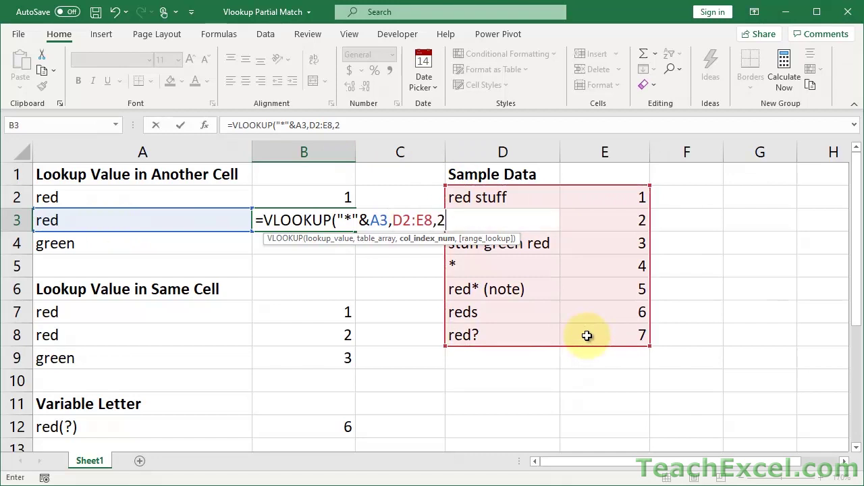
pyautogui.write(',false)')
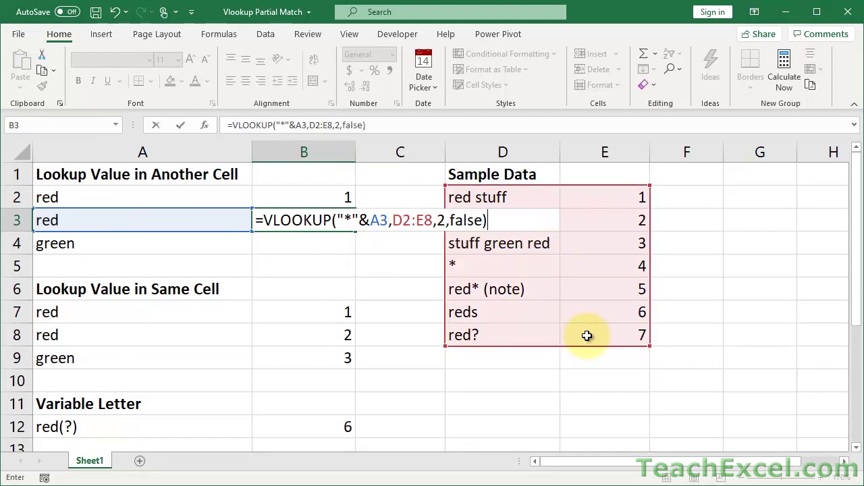
pyautogui.hotkey('ctrl', 'Return')
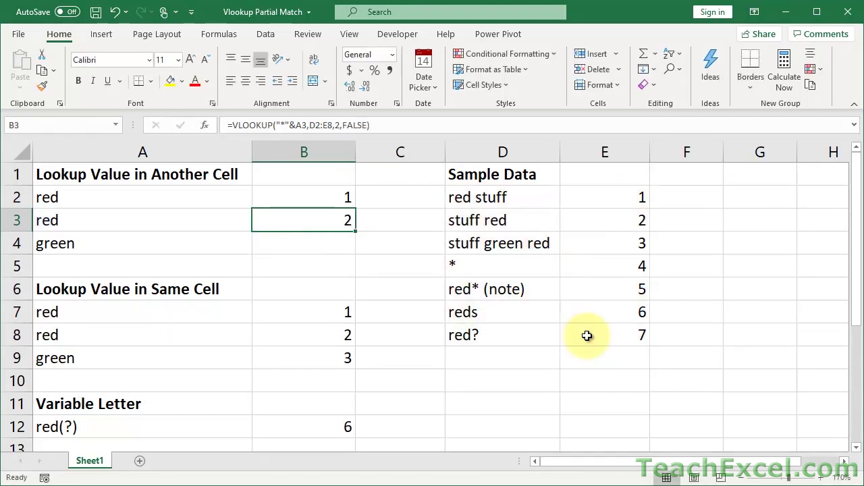
# Try replacing the sample entry in D3 with "red" to test the leading-wildcard formula in B3, and undo it.
pyautogui.doubleClick(304, 220)
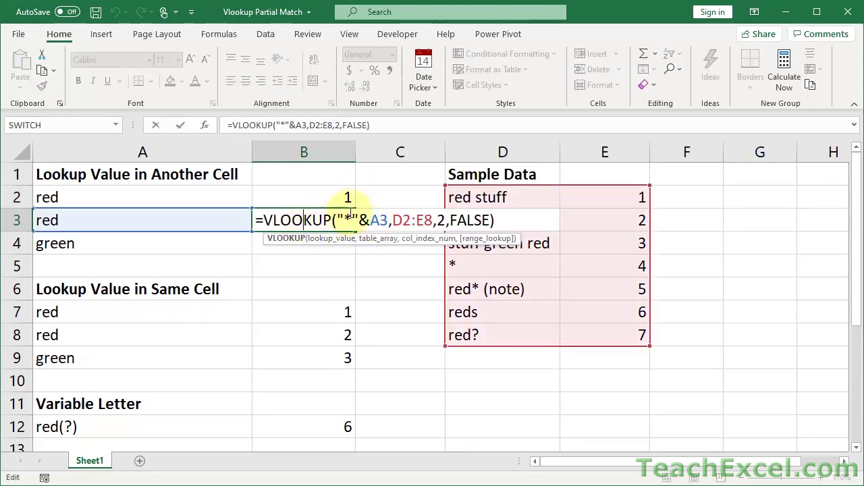
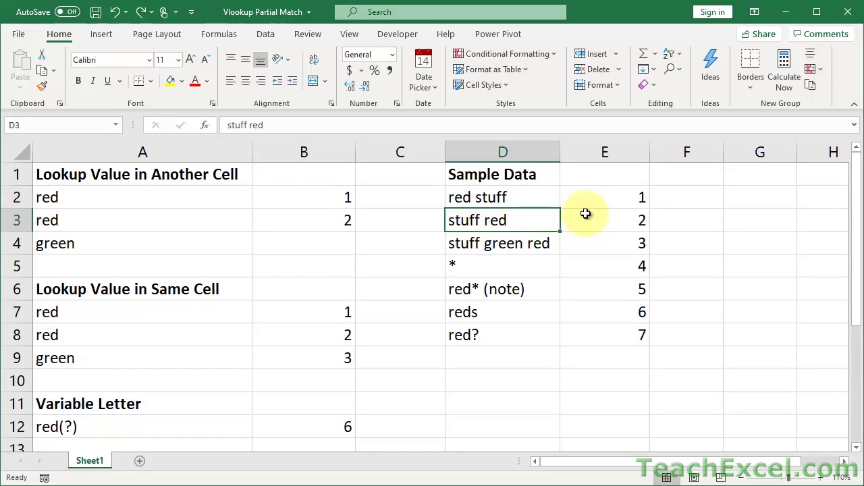
pyautogui.write('red')
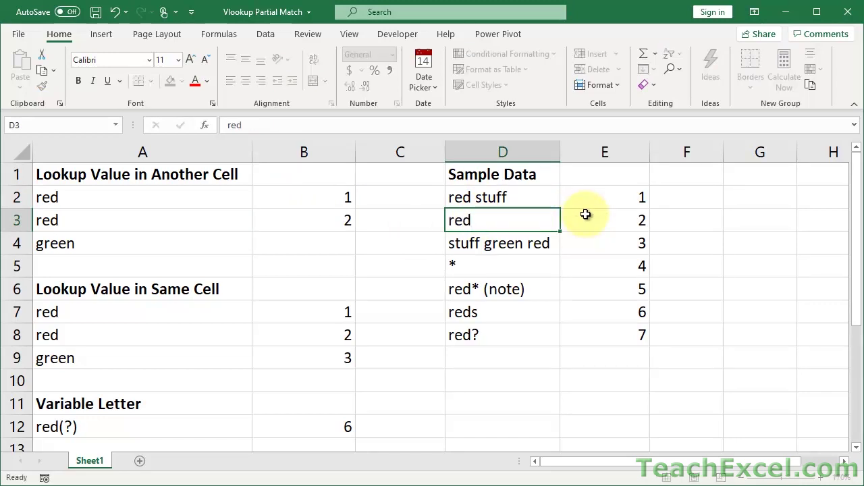
pyautogui.press('Return')
pyautogui.click(297, 221)
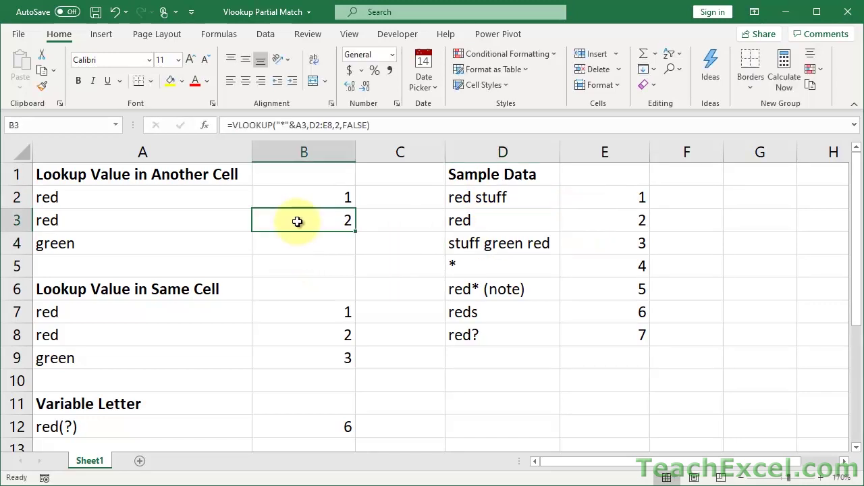
pyautogui.doubleClick(297, 221)
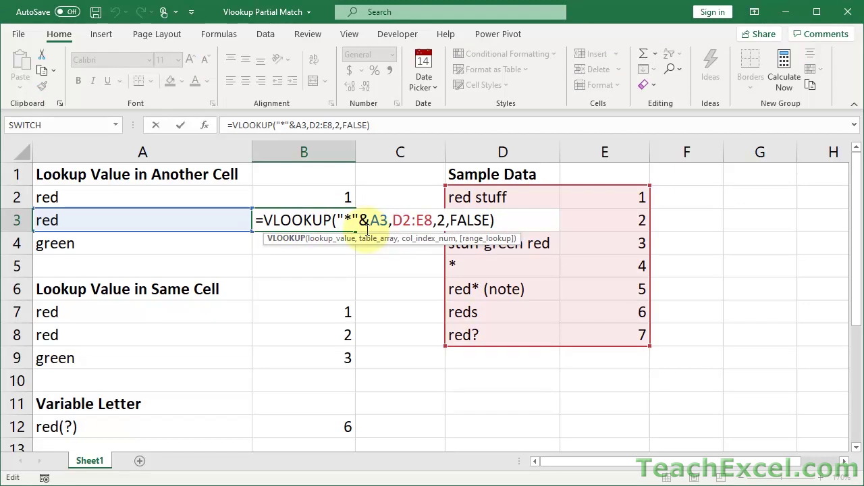
pyautogui.press('Escape')
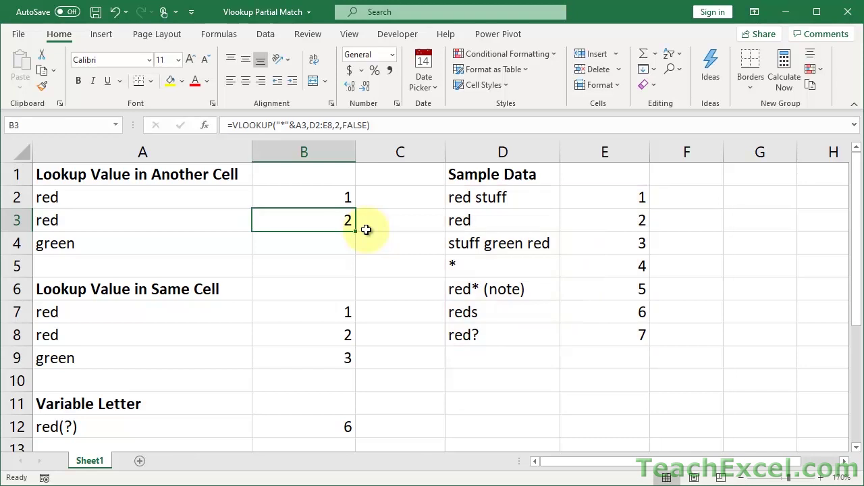
pyautogui.click(482, 210)
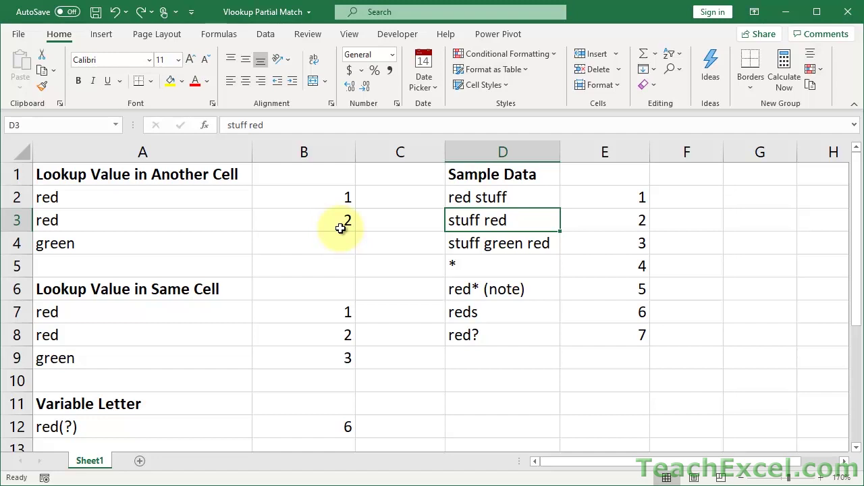
# Enter the lookup formula with wildcards on both sides, =VLOOKUP("*"&A4&"*",D2:E8,2,FALSE), in cell B4.
pyautogui.click(312, 242)
pyautogui.write('=vl')
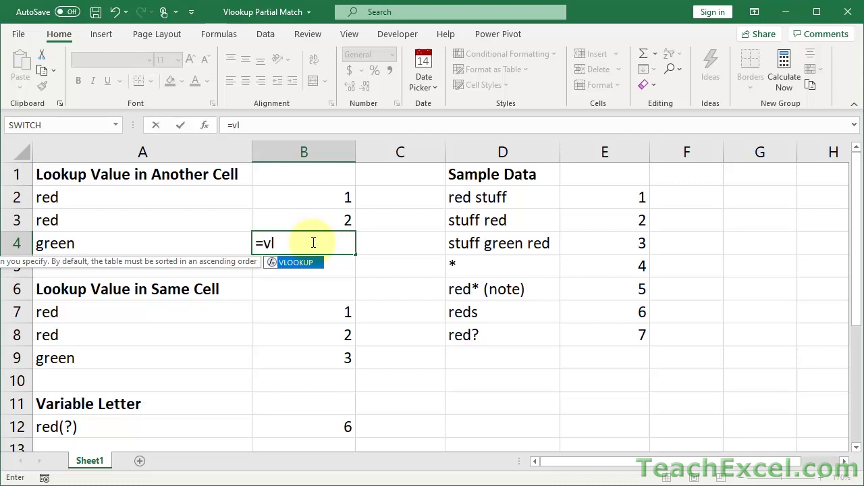
pyautogui.press('Tab')
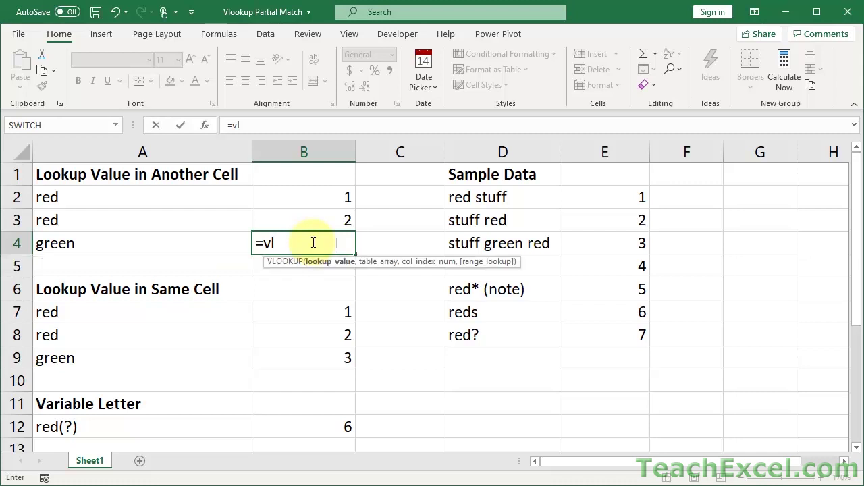
pyautogui.write('"')
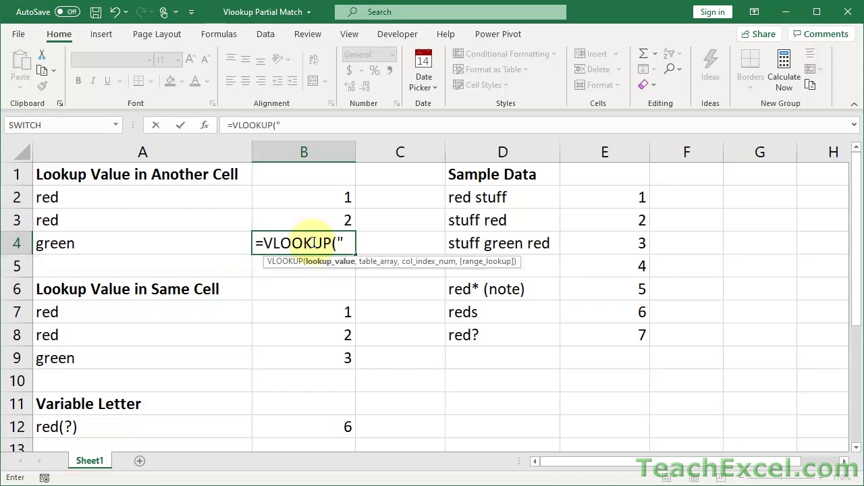
pyautogui.write('*"')
pyautogui.write('&')
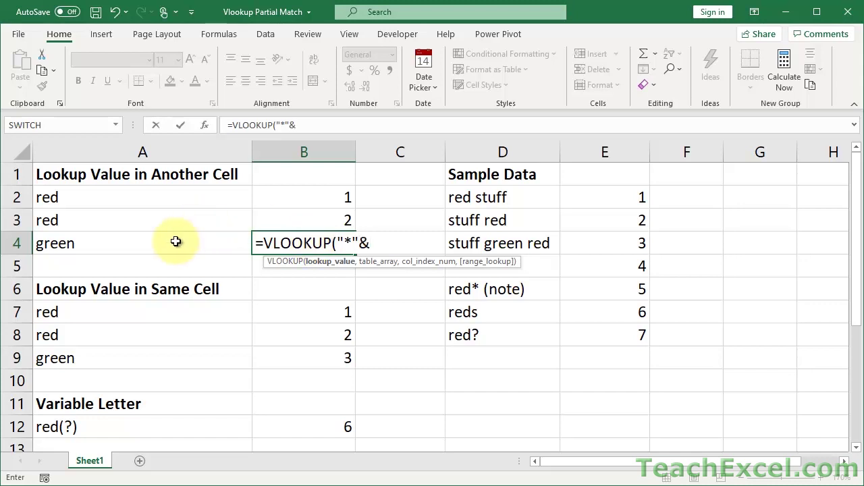
pyautogui.click(177, 242)
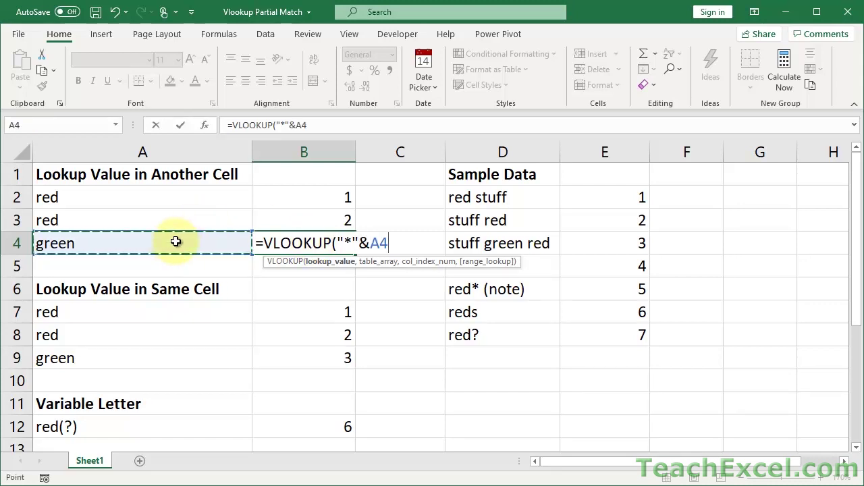
pyautogui.write('&')
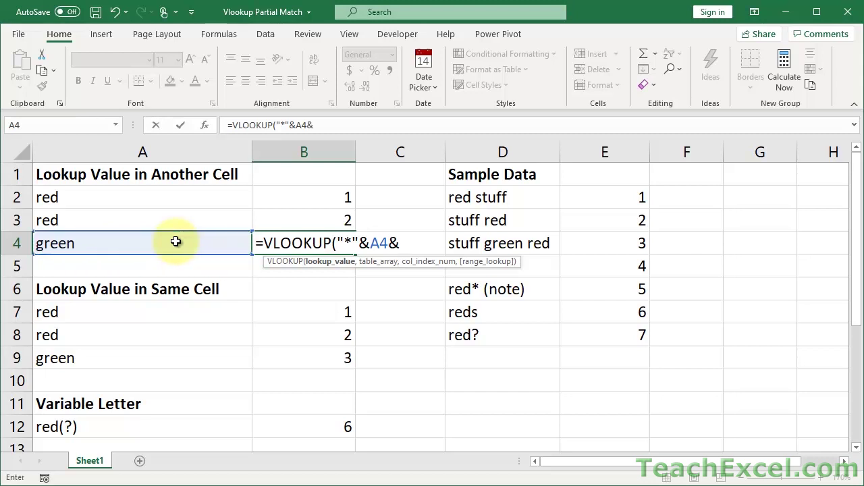
pyautogui.write('"*",')
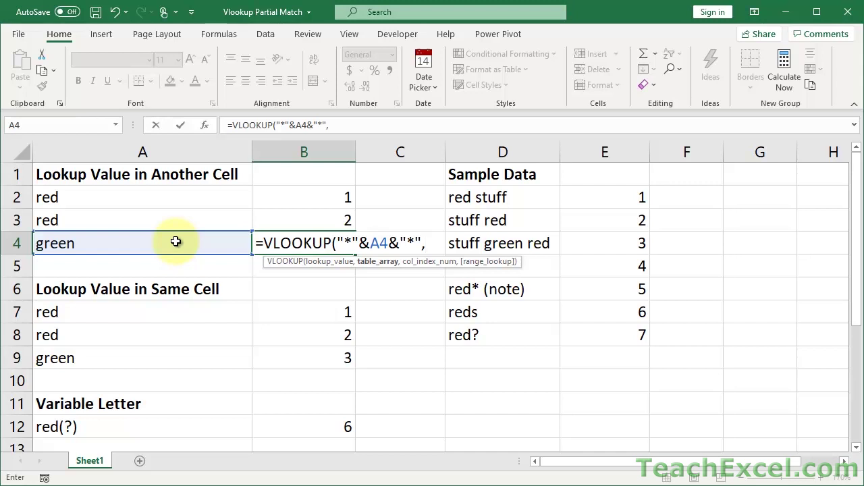
pyautogui.moveTo(459, 193); pyautogui.dragTo(579, 335)
pyautogui.write(',2')
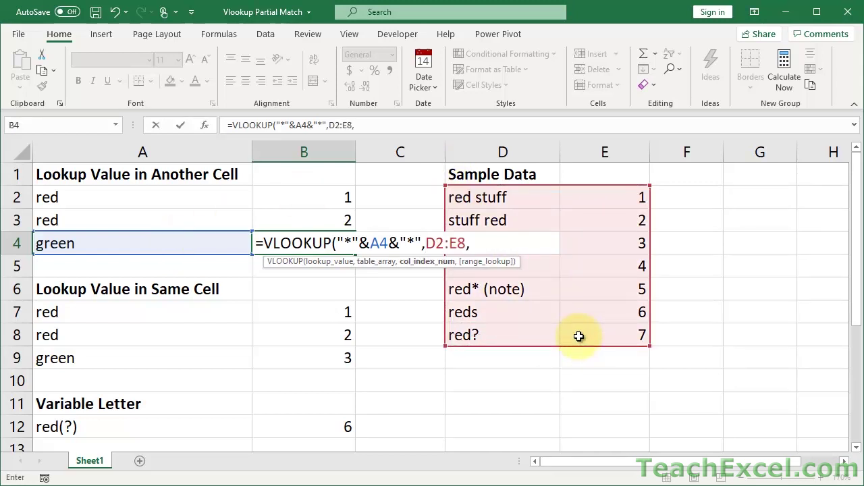
pyautogui.write(',false)')
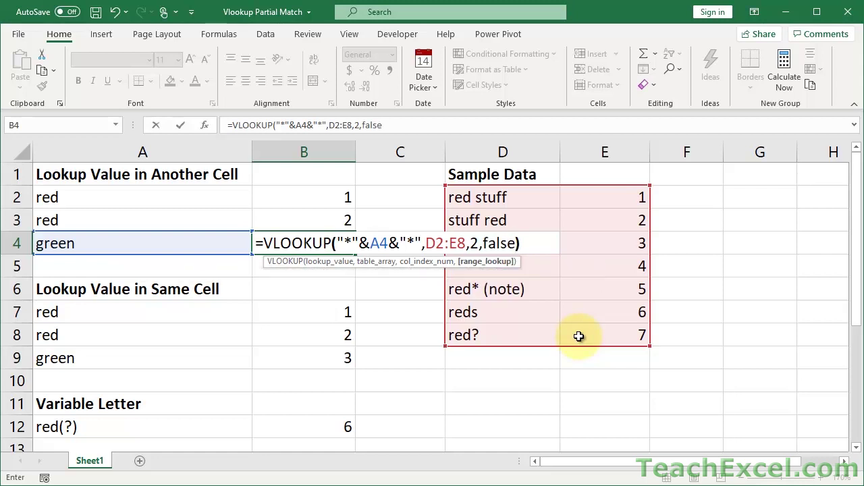
pyautogui.press('Return')
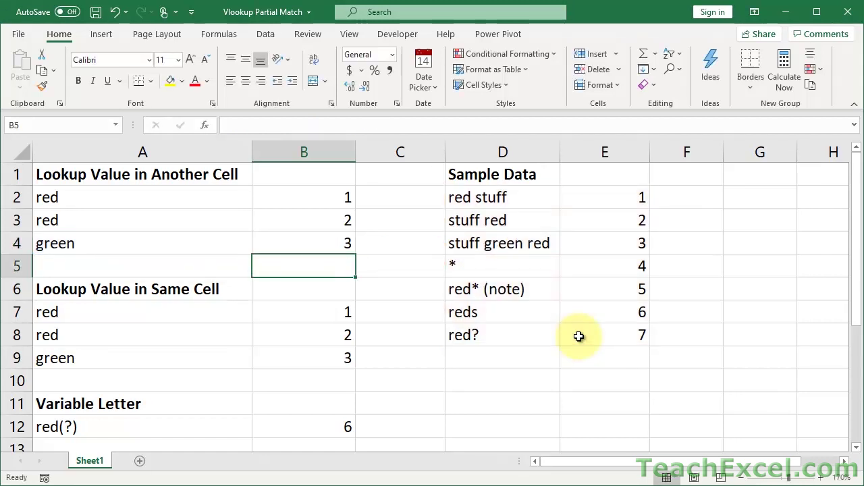
# Try replacing the sample entry in D4 with "green" to test the double-wildcard lookup in B4, and undo it.
pyautogui.click(295, 243)
pyautogui.click(519, 246)
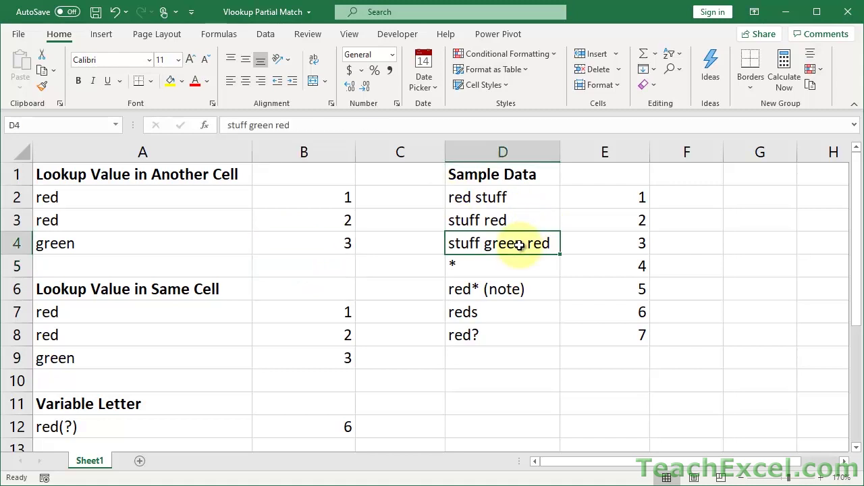
pyautogui.write('green')
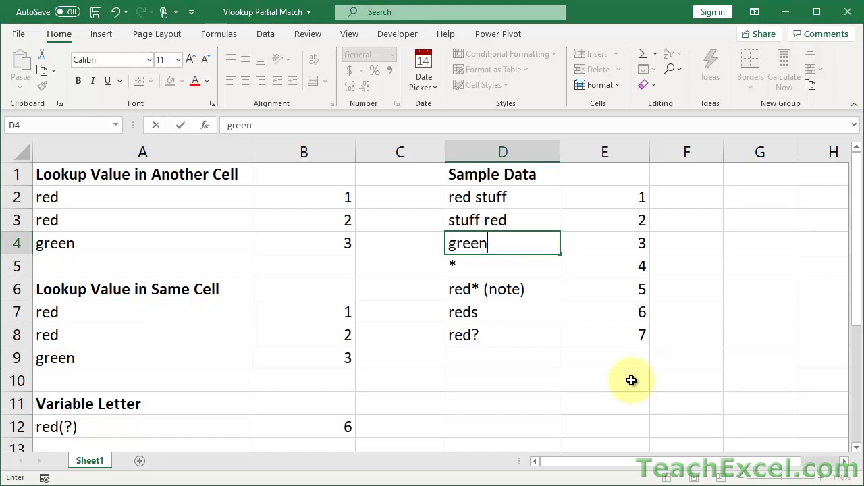
pyautogui.press('Return')
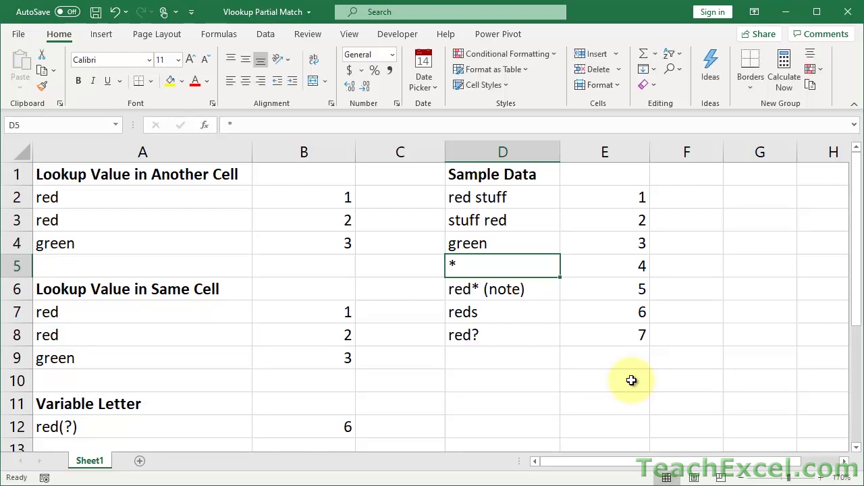
pyautogui.hotkey('ctrl', 'z')
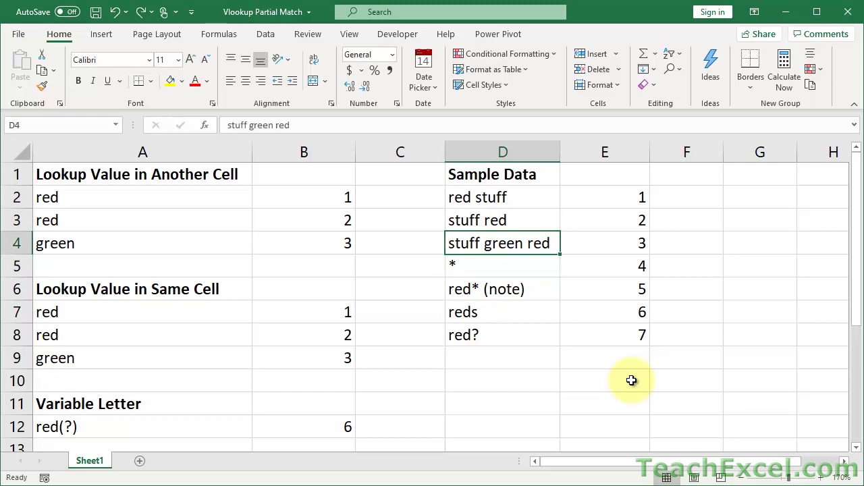
# Examine the asterisk wildcards and the A4 reference in the lookup value of the formula in B4.
pyautogui.doubleClick(285, 244)
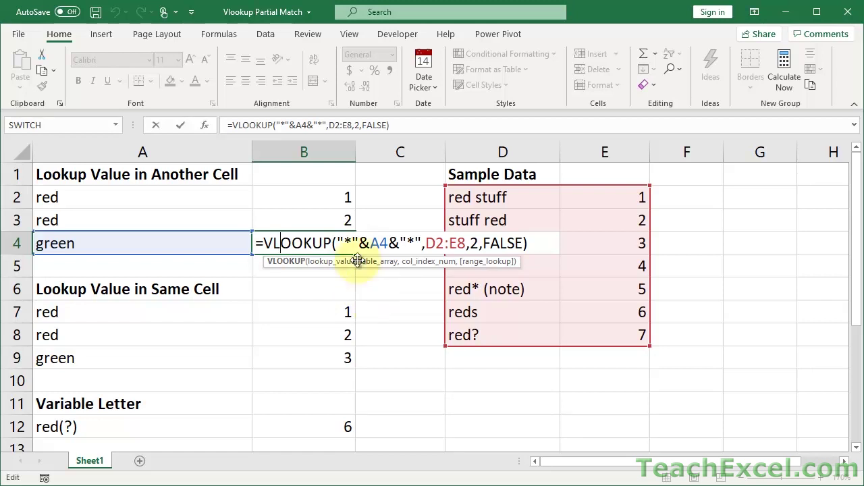
pyautogui.moveTo(344, 244); pyautogui.dragTo(351, 244)
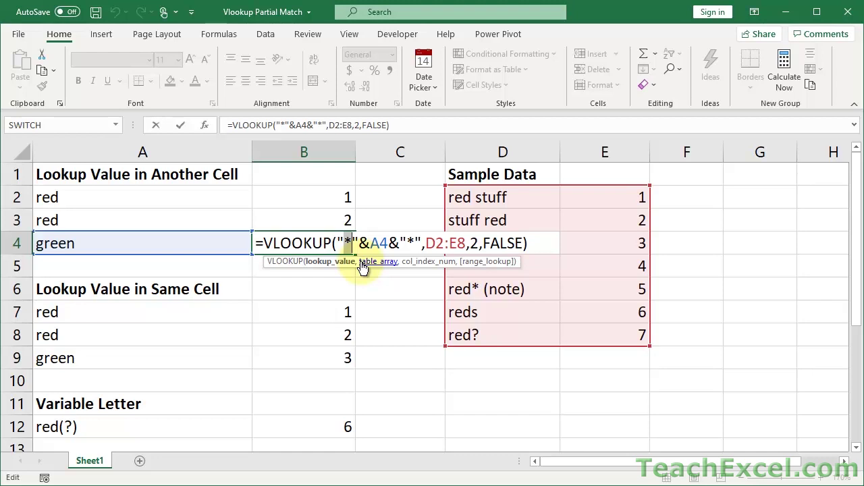
pyautogui.hotkey('ctrl', 'Return')
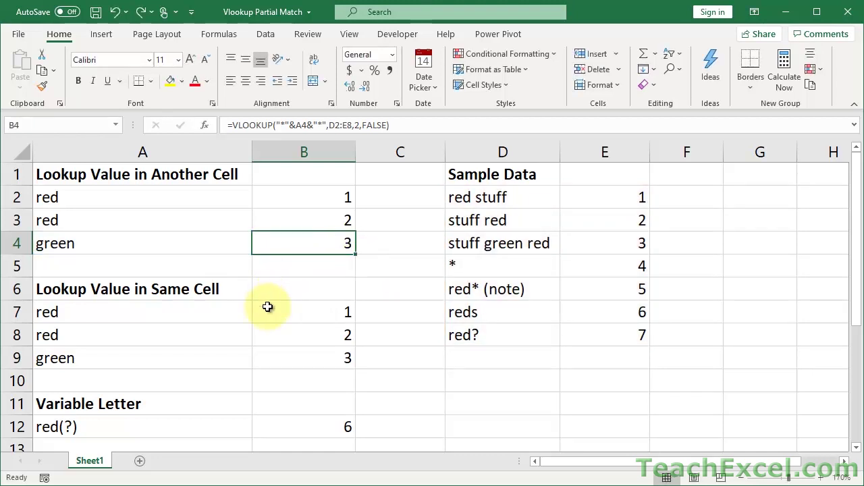
pyautogui.doubleClick(280, 244)
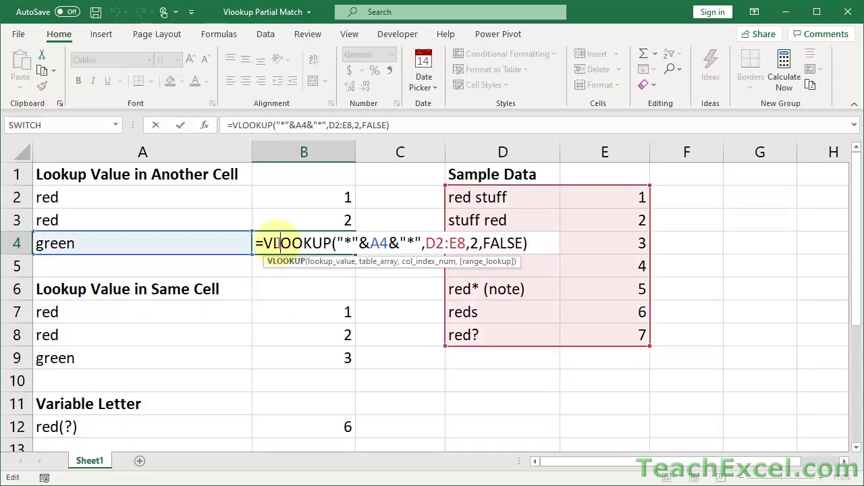
pyautogui.click(386, 244)
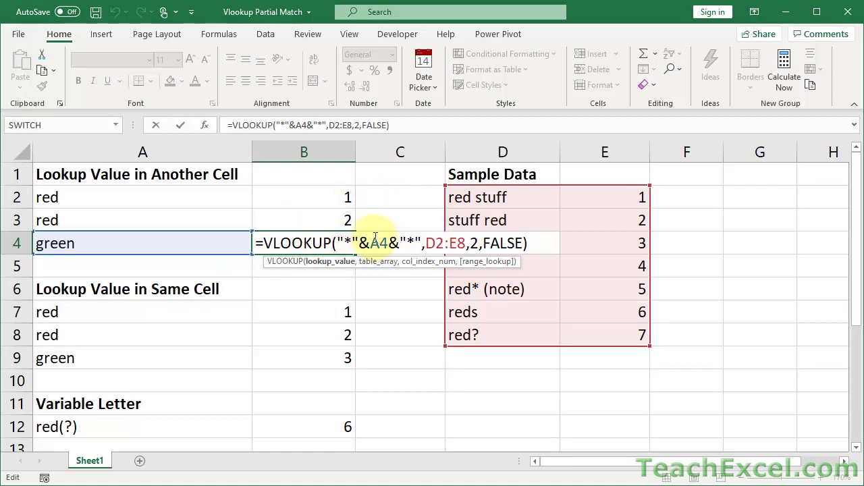
pyautogui.hotkey('ctrl', 'Return')
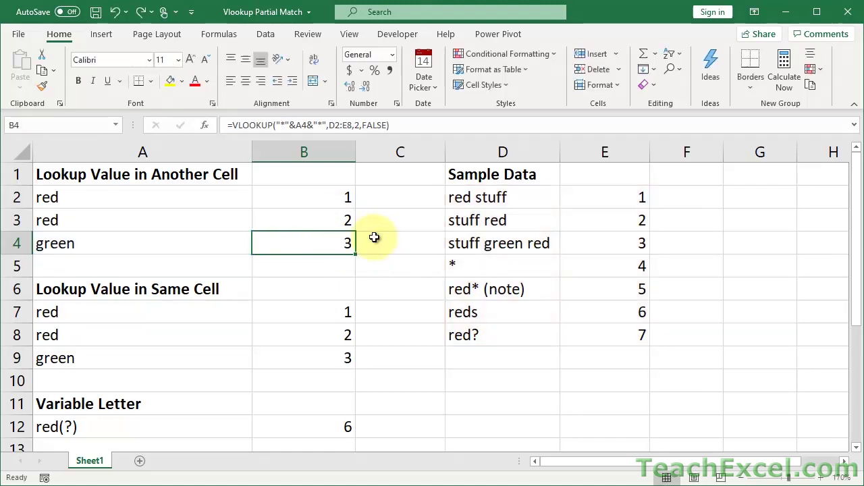
# Examine how the asterisk is placed inside the quoted lookup text in the formulas in B7, B8 and B9.
pyautogui.doubleClick(268, 309)
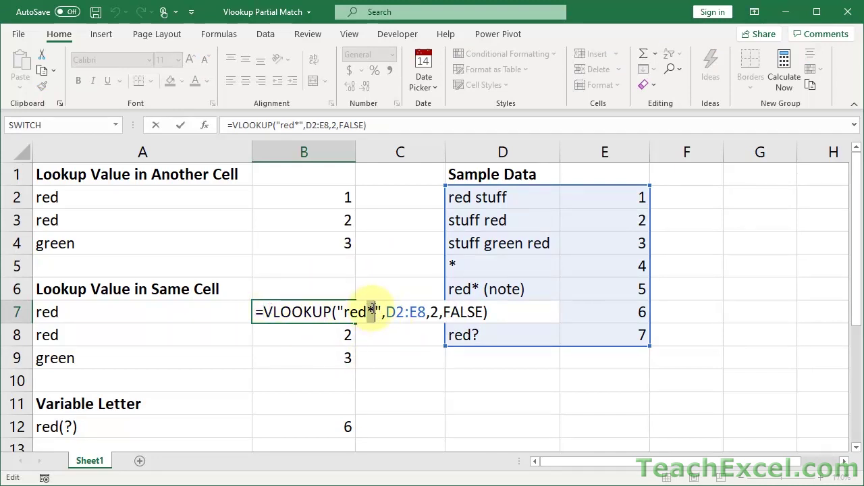
pyautogui.moveTo(368, 310); pyautogui.dragTo(376, 311)
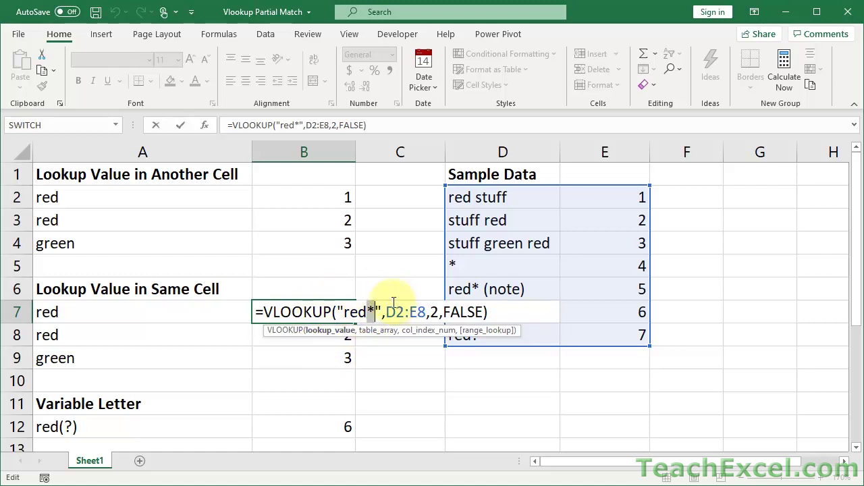
pyautogui.click(351, 312)
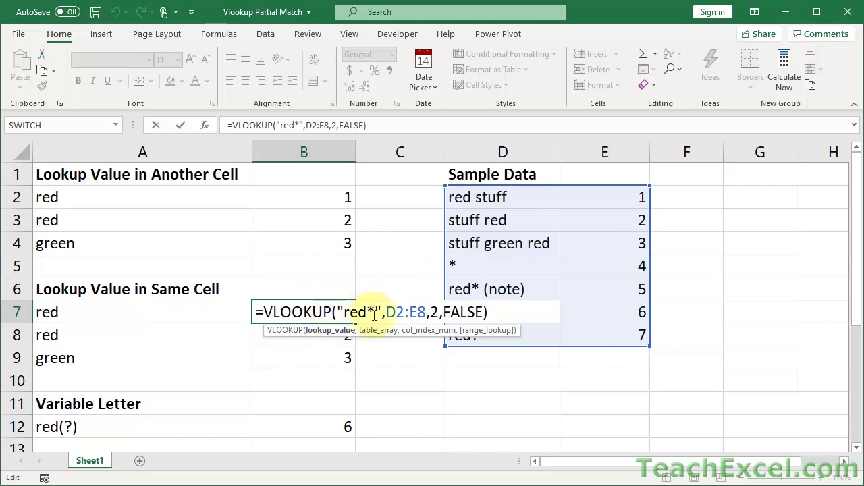
pyautogui.moveTo(375, 313); pyautogui.dragTo(367, 312)
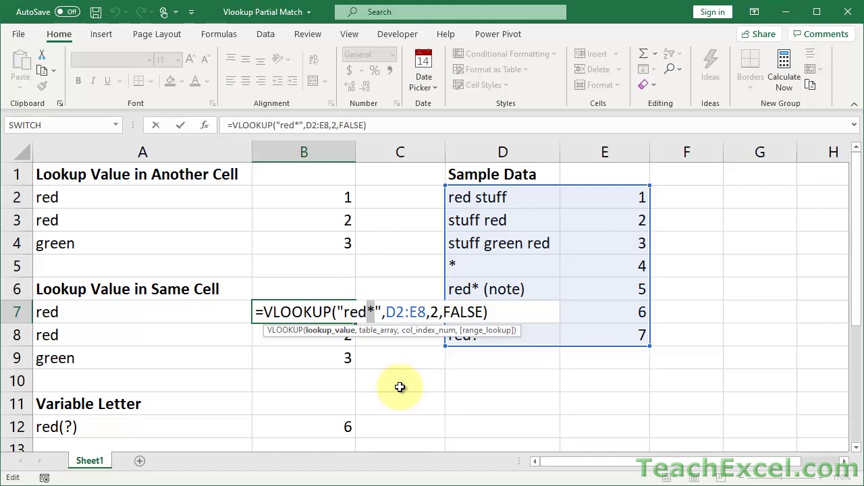
pyautogui.hotkey('ctrl', 'Return')
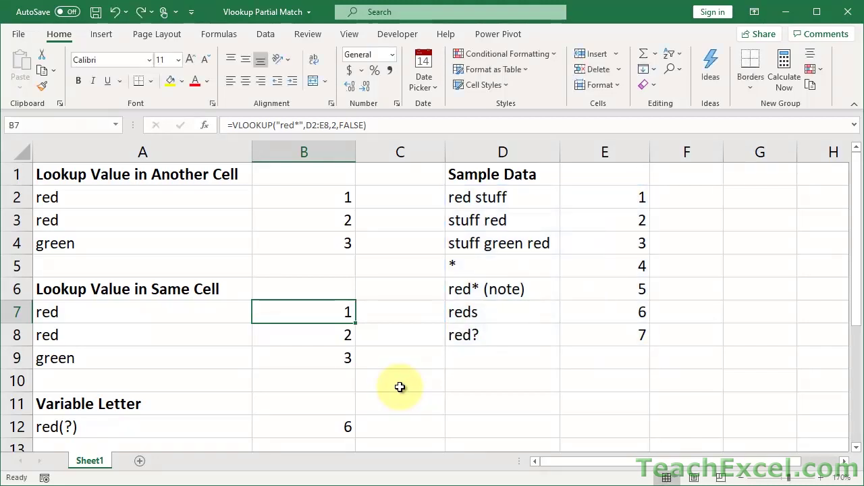
pyautogui.doubleClick(324, 335)
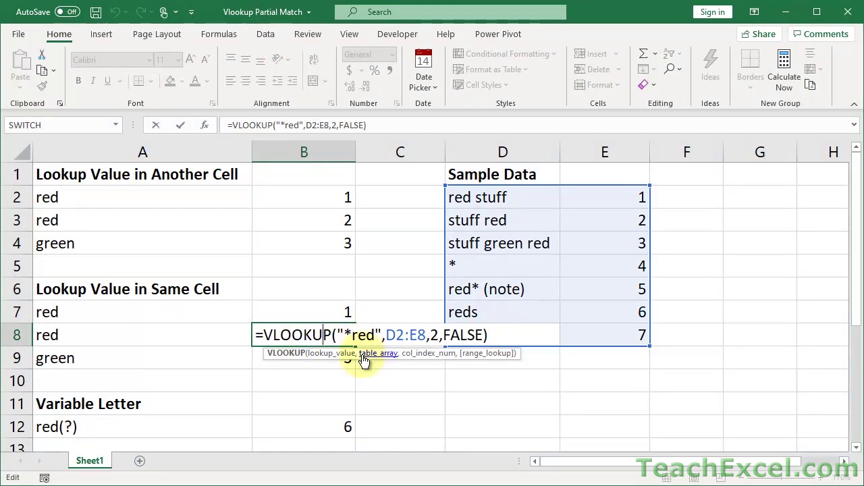
pyautogui.hotkey('ctrl', 'Return')
pyautogui.click(308, 356)
pyautogui.doubleClick(308, 355)
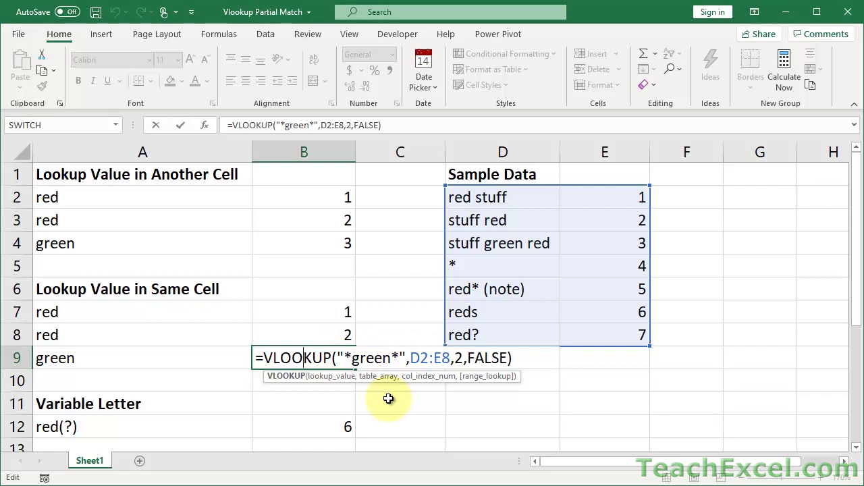
pyautogui.hotkey('ctrl', 'Return')
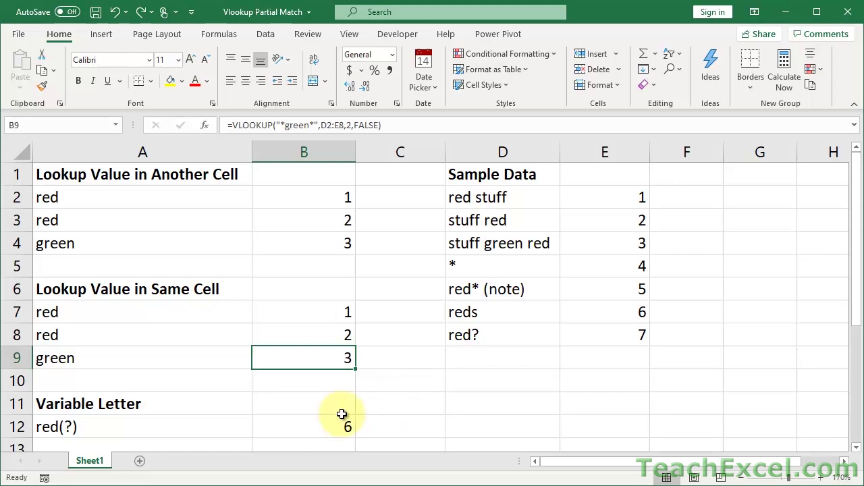
# Clear cell B12 and begin a new VLOOKUP formula there with "red?" as the lookup value.
pyautogui.click(279, 423)
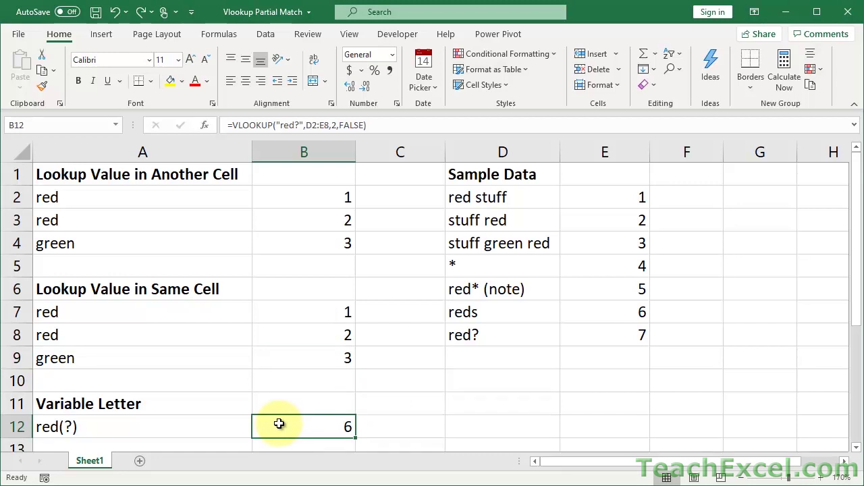
pyautogui.press('Delete')
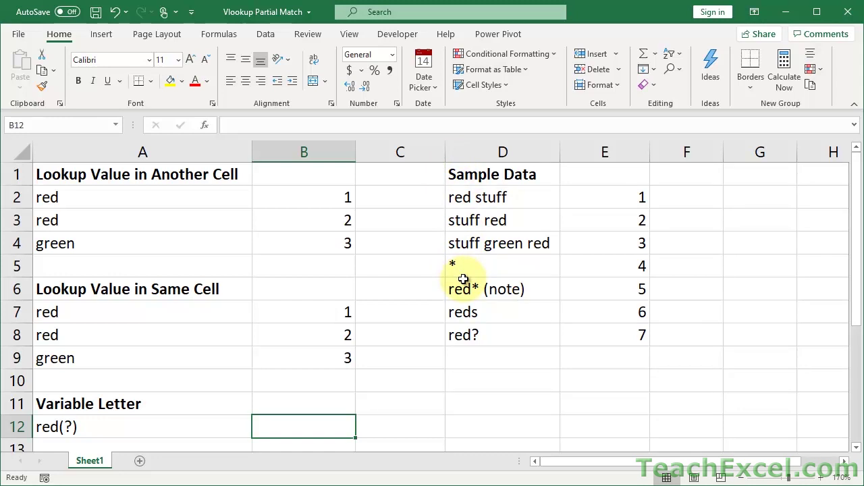
pyautogui.click(493, 316)
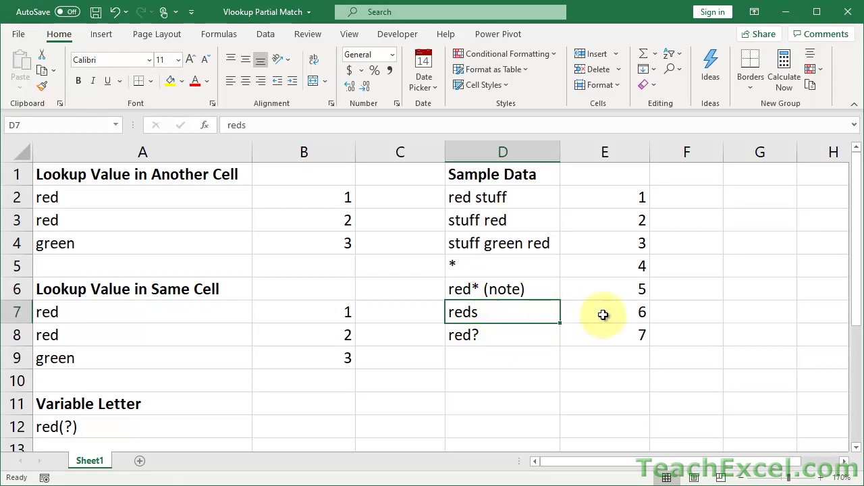
pyautogui.click(310, 422)
pyautogui.write('=vl')
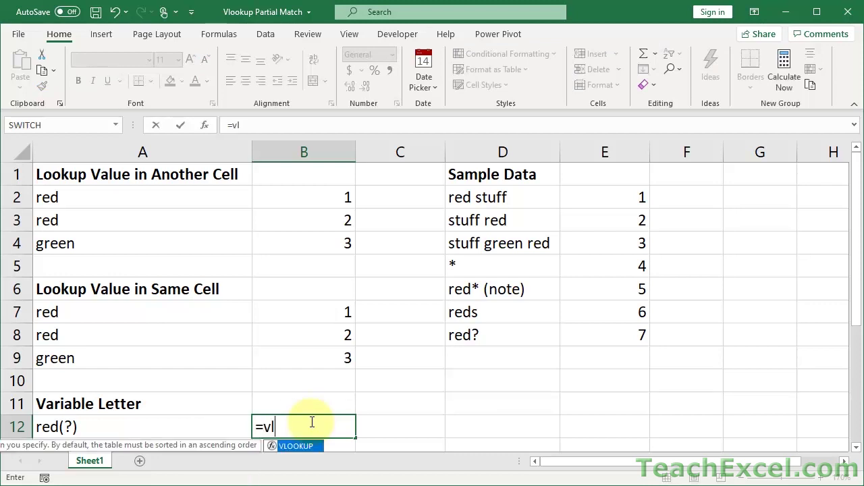
pyautogui.press('Tab')
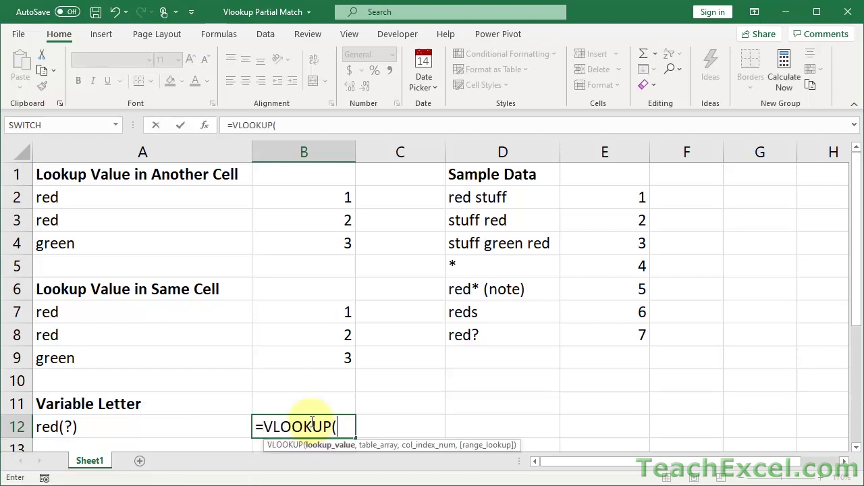
pyautogui.write('"red?"')
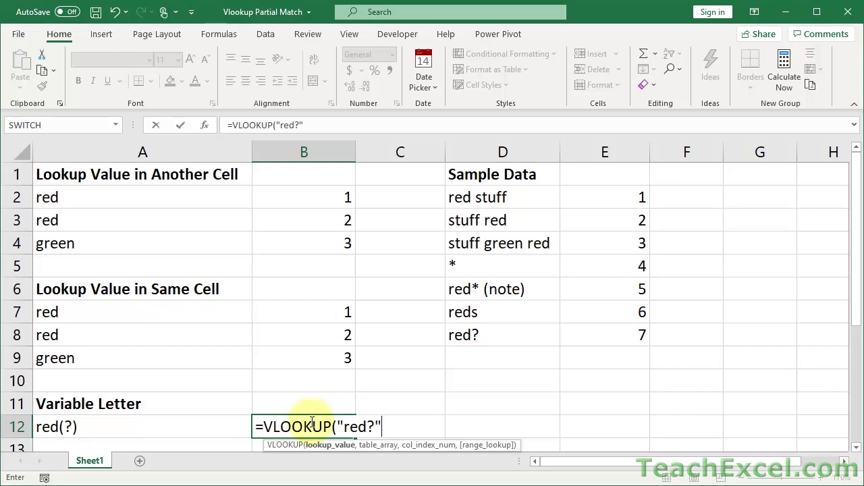
# Try splitting the lookup value in B12 into "red"&"?", and restore it to "red?".
pyautogui.click(370, 425)
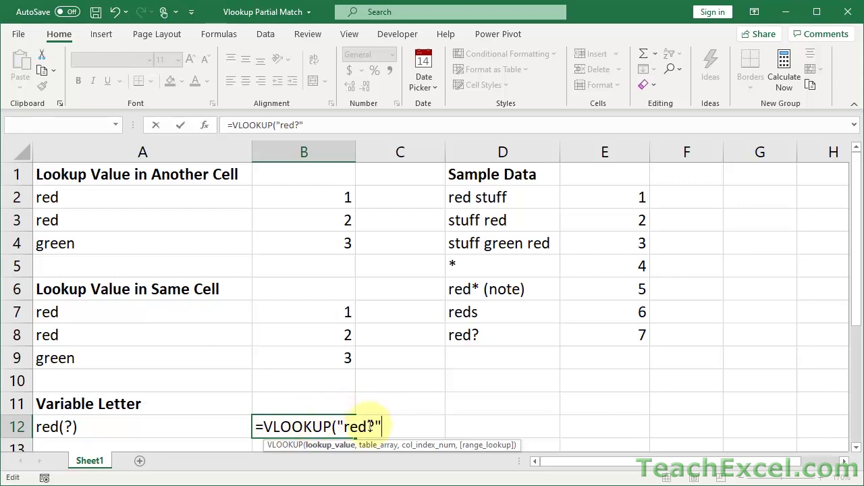
pyautogui.write('"red"&')
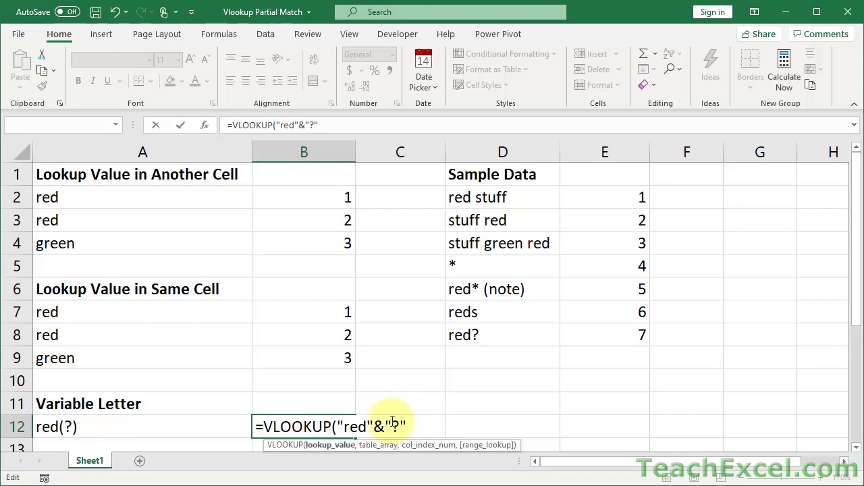
pyautogui.press('BackSpace')
pyautogui.press('BackSpace')
pyautogui.press('BackSpace')
# Complete the B12 formula with table range D2:E8, column index 2 and FALSE for an exact match.
pyautogui.write(',')
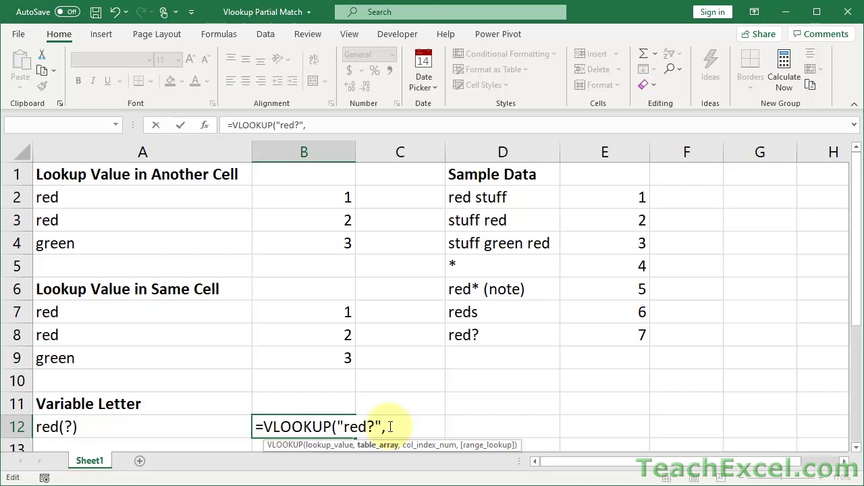
pyautogui.moveTo(481, 191); pyautogui.dragTo(581, 333)
pyautogui.write(',2')
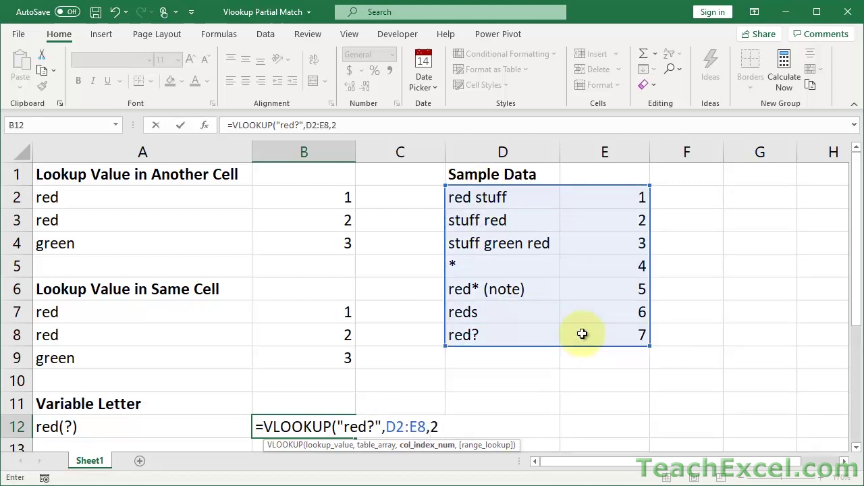
pyautogui.write(',false)')
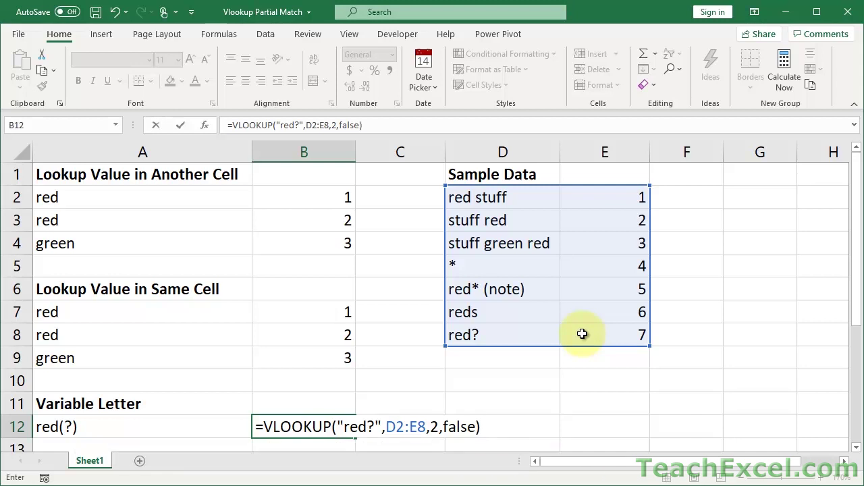
pyautogui.hotkey('ctrl', 'Return')
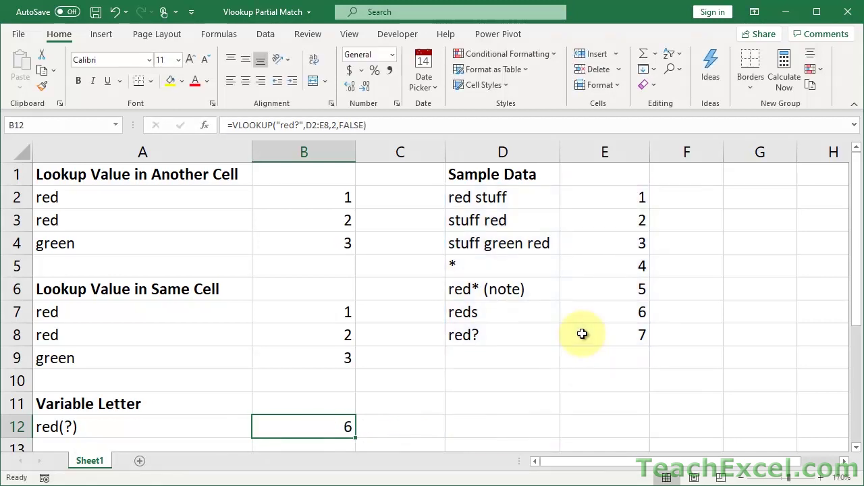
# Change the sample entry in D7 to "redR" to test the single-character wildcard in B12.
pyautogui.doubleClick(521, 312)
pyautogui.press('BackSpace')
pyautogui.write('R')
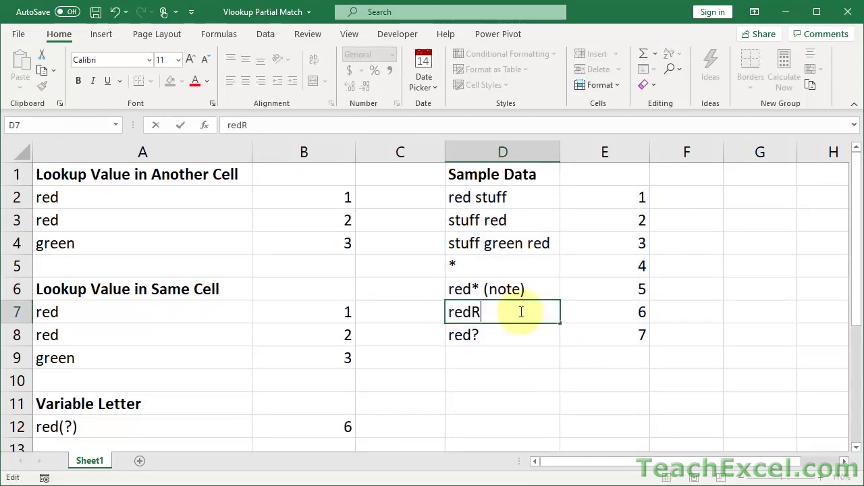
pyautogui.press('Return')
# Change the sample entry in D7 to "red3" to test the wildcard with a digit.
pyautogui.click(521, 312)
pyautogui.doubleClick(521, 312)
pyautogui.press('BackSpace')
pyautogui.write('3')
pyautogui.press('Return')
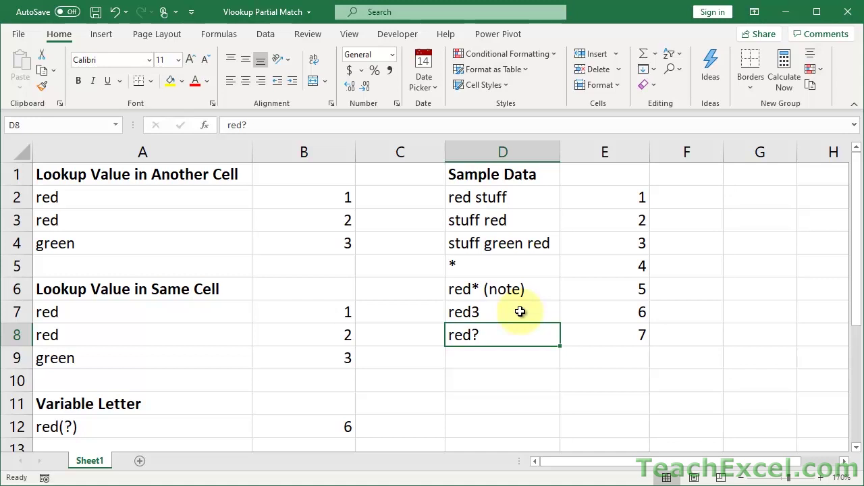
# Extend the sample entry in D7 to "red3s" to test the wildcard against two extra characters.
pyautogui.doubleClick(520, 311)
pyautogui.write('s')
pyautogui.press('Return')
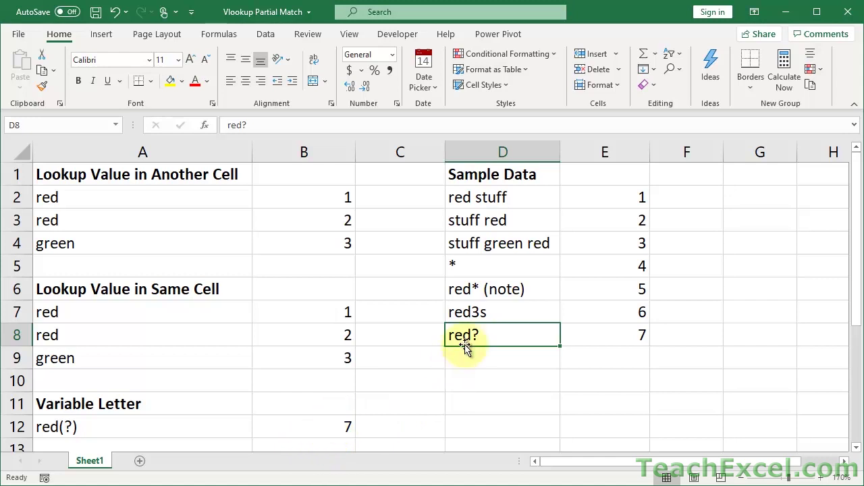
# Shorten the sample entry in D7 to "red" to test the wildcard against no extra character.
pyautogui.doubleClick(503, 312)
pyautogui.press('BackSpace')
pyautogui.press('BackSpace')
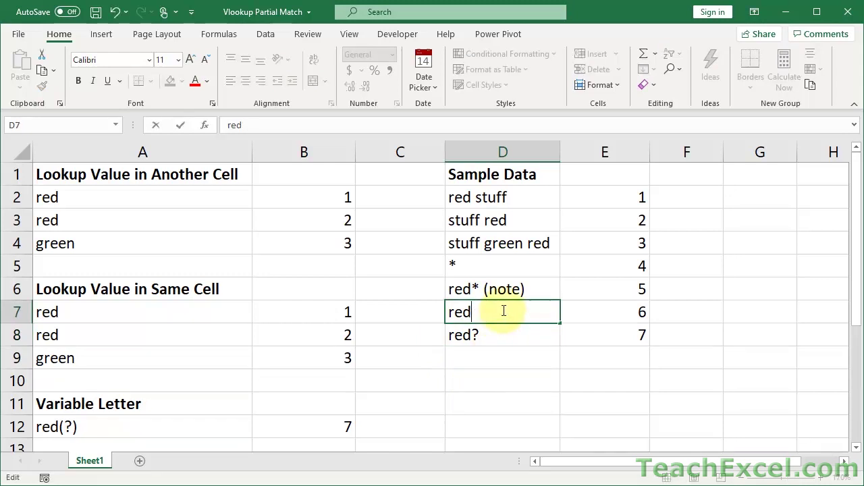
pyautogui.press('Return')
pyautogui.click(503, 310)
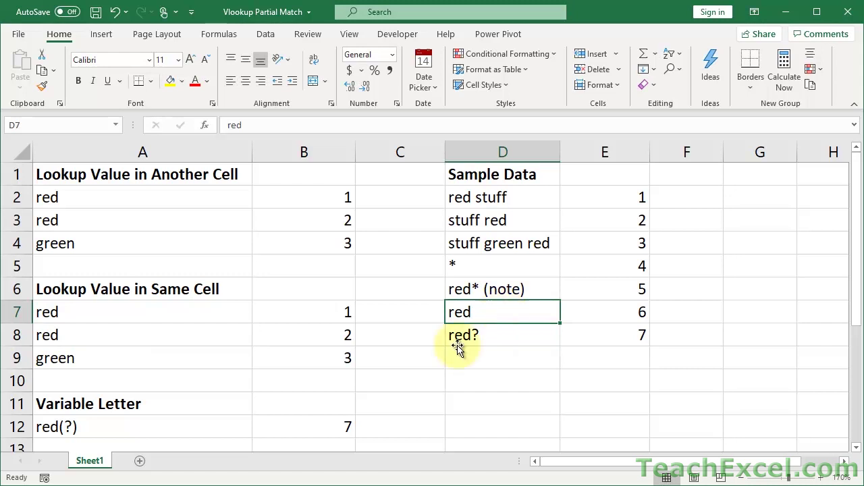
# Examine the "red?" lookup value and its question-mark wildcard in B12's VLOOKUP formula, leaving the formula as it is.
pyautogui.doubleClick(291, 427)
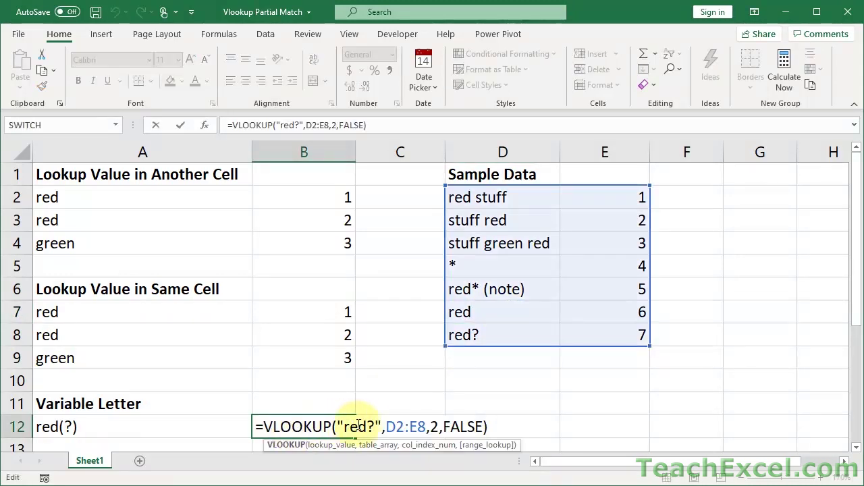
pyautogui.click(370, 425)
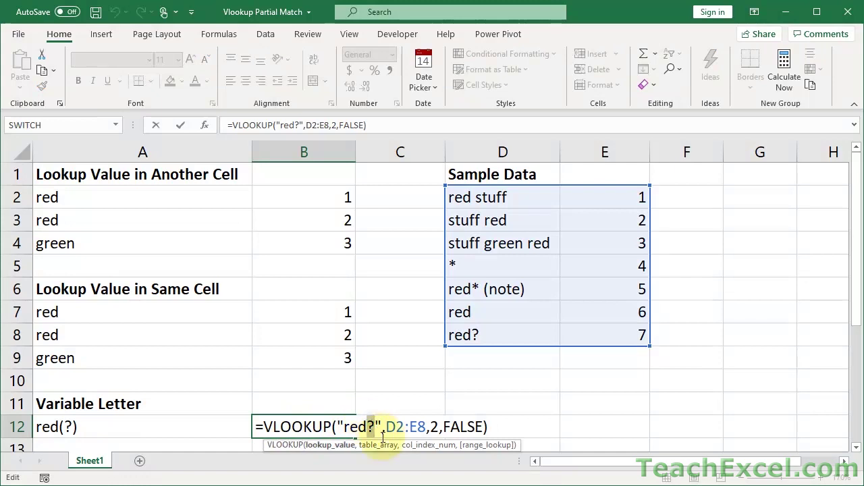
pyautogui.hotkey('shift', 'Left')
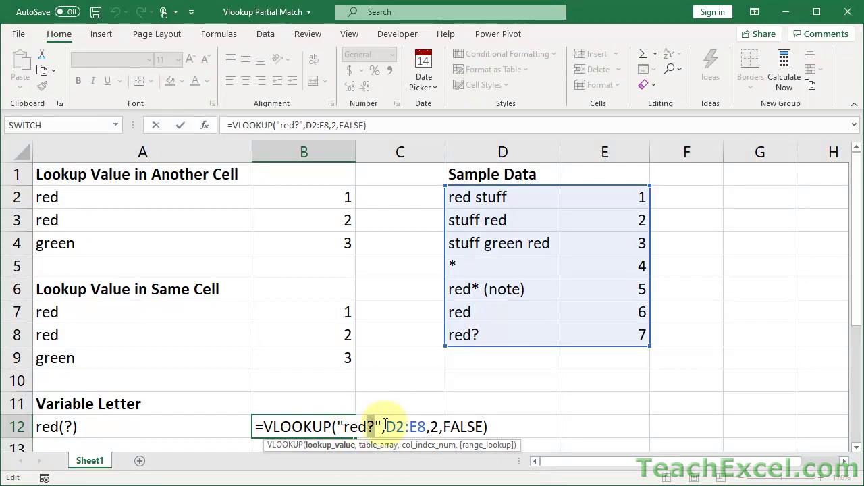
pyautogui.click(346, 427)
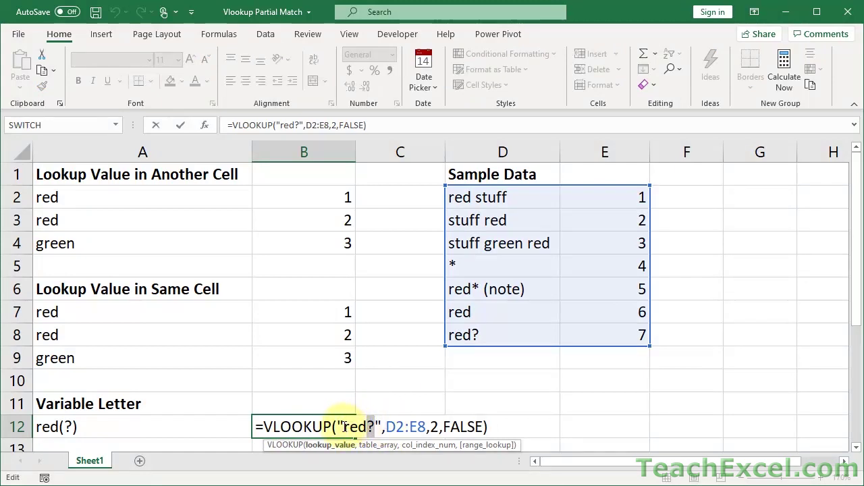
pyautogui.moveTo(346, 427); pyautogui.dragTo(375, 428)
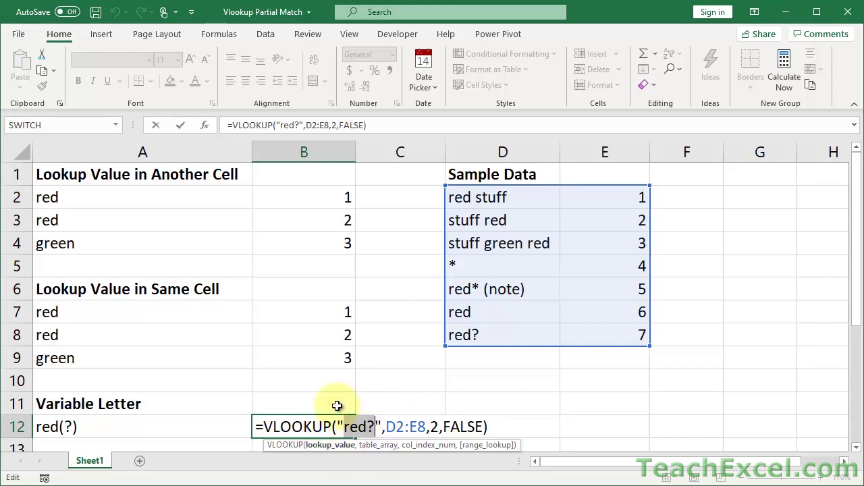
pyautogui.press('Escape')
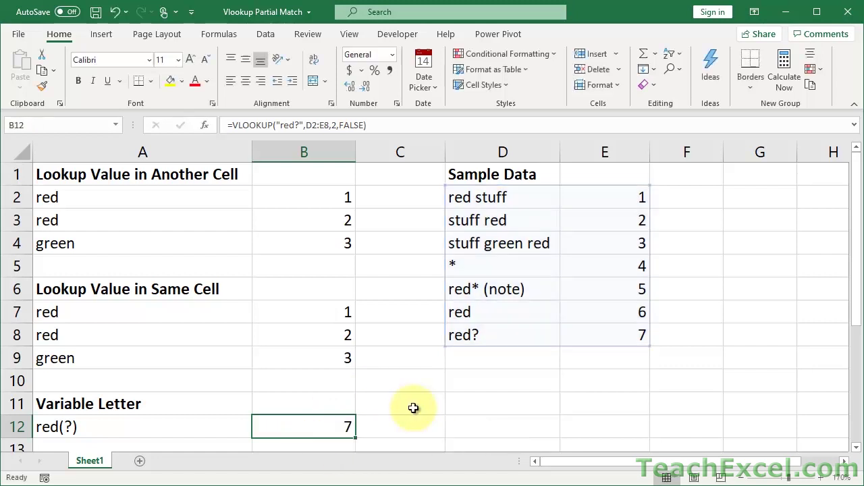
# Change the sample entry in D7 to "redA" to give the question-mark wildcard one extra letter to match.
pyautogui.doubleClick(496, 309)
pyautogui.write('A')
pyautogui.press('Return')
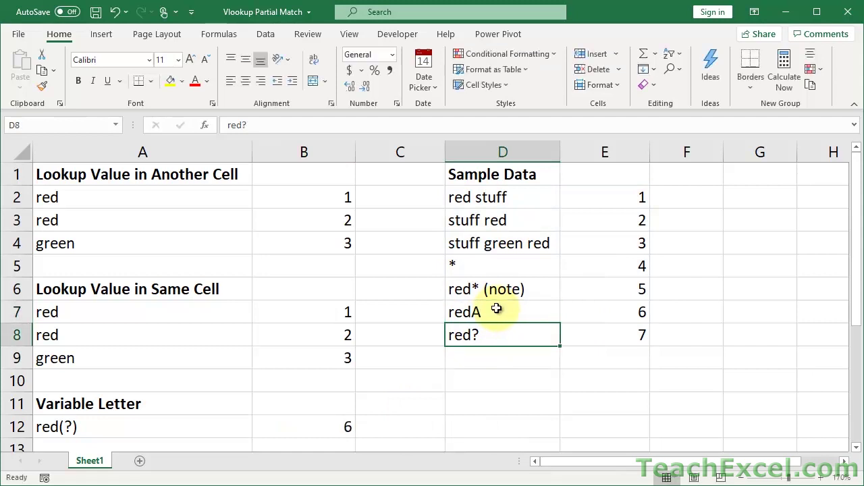
pyautogui.click(496, 311)
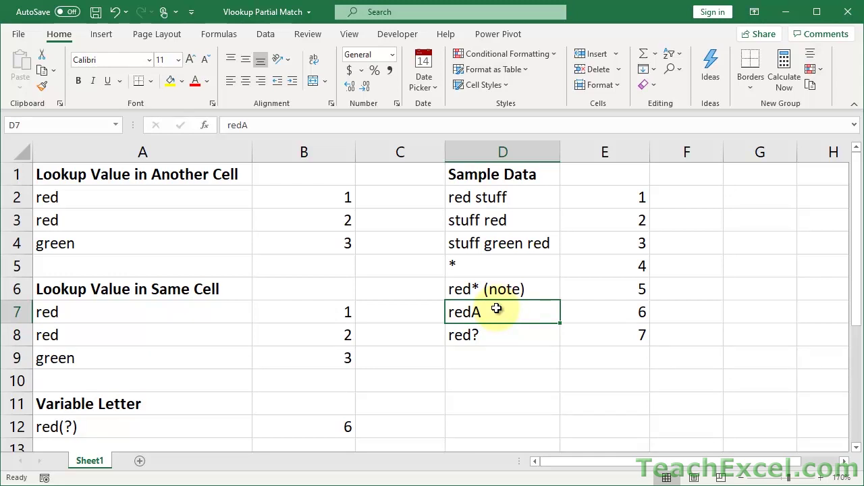
# Review the Variable Letter lookup formula in B12 against the sample data.
pyautogui.click(304, 426)
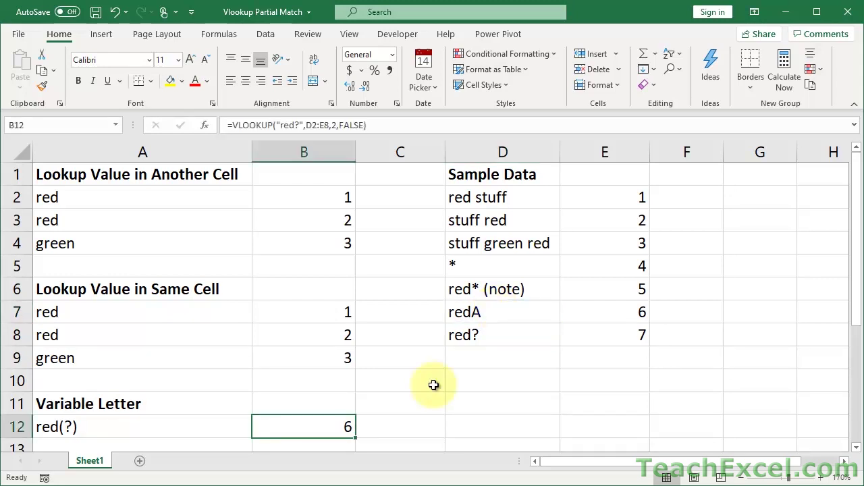
pyautogui.scroll(-1, 434, 385)
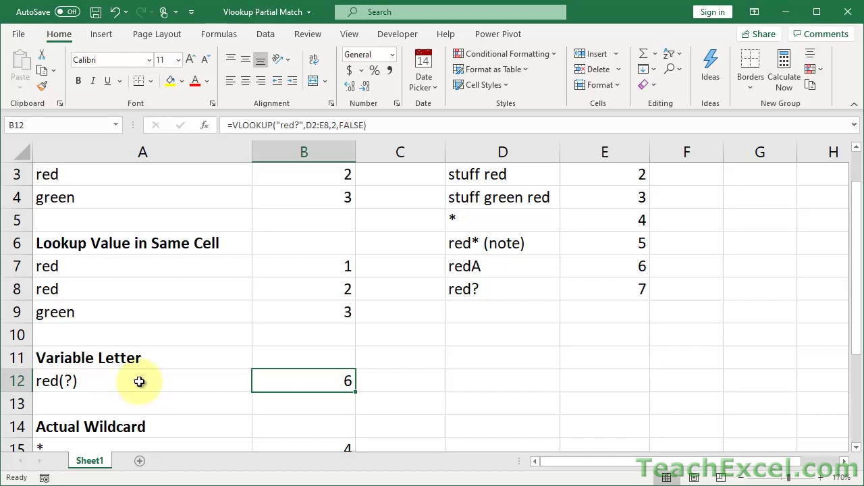
pyautogui.doubleClick(261, 383)
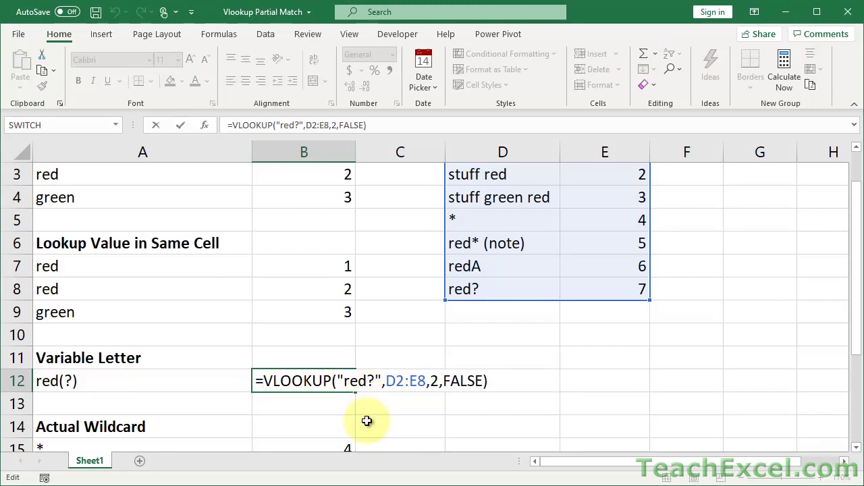
pyautogui.hotkey('ctrl', 'Return')
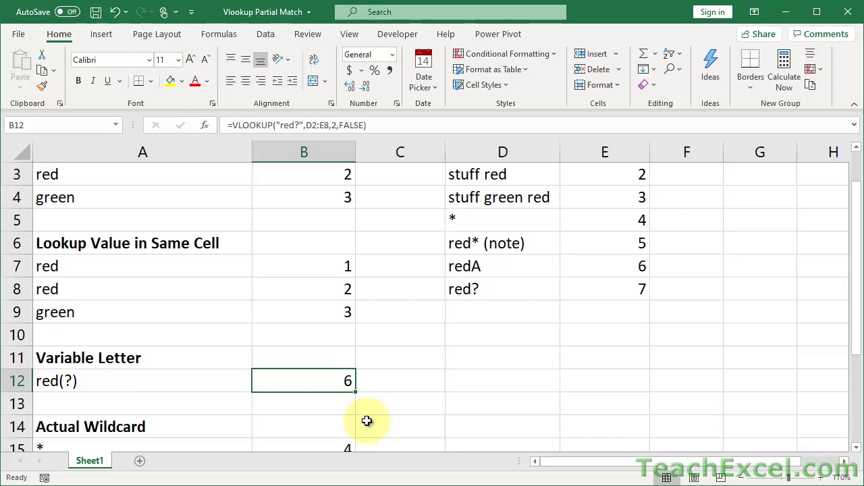
# Clear B15 and start a new VLOOKUP formula there with "~*" as the lookup value for a literal asterisk.
pyautogui.scroll(-2, 367, 420)
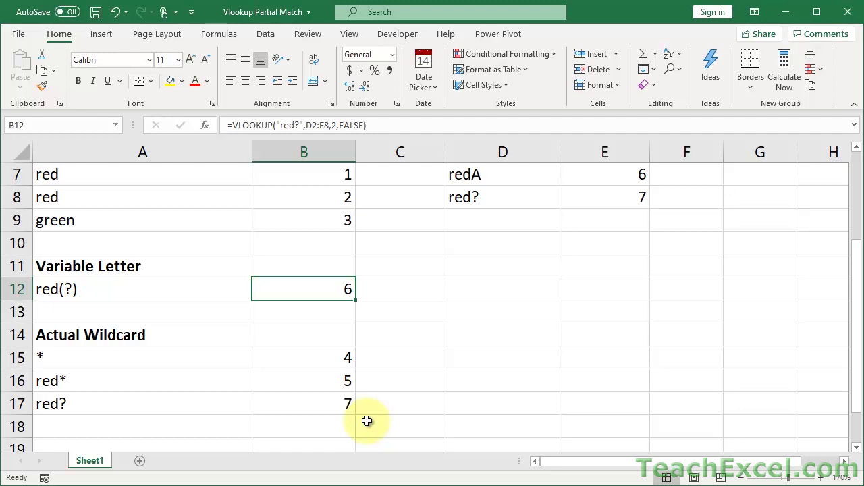
pyautogui.click(299, 355)
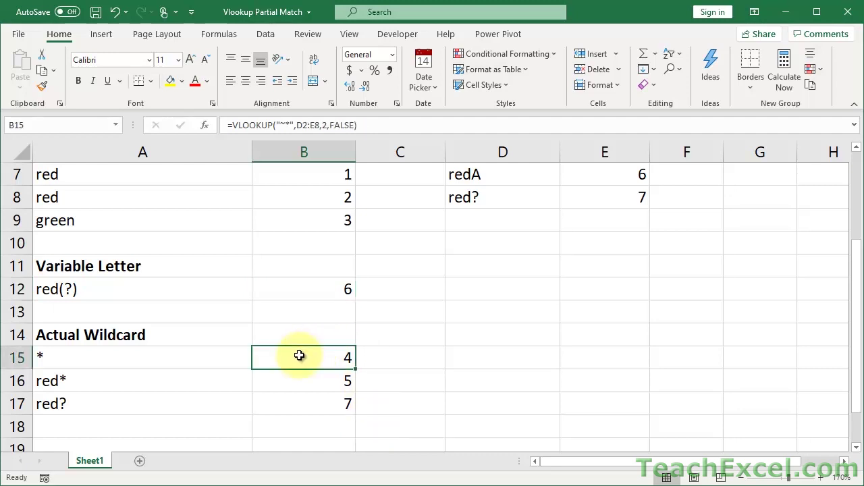
pyautogui.press('Delete')
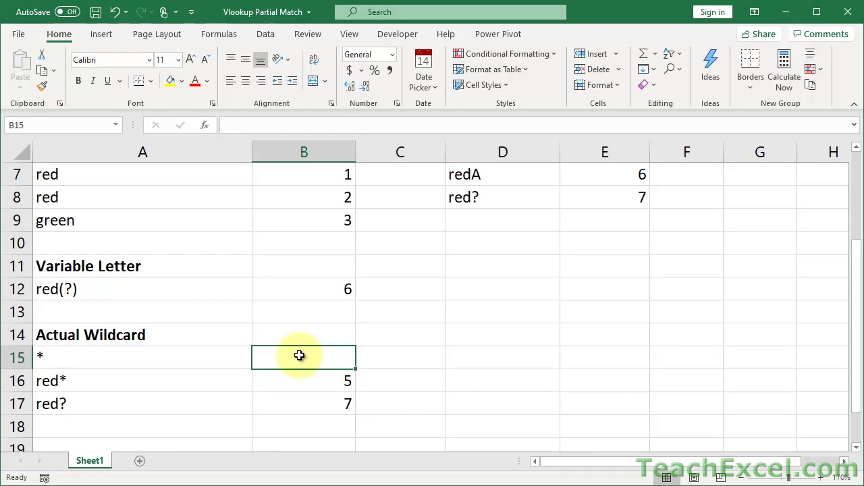
pyautogui.scroll(2, 297, 354)
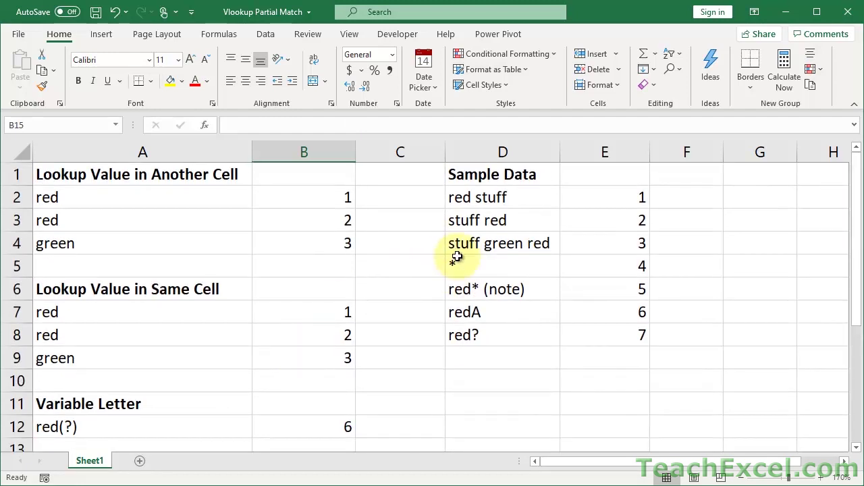
pyautogui.scroll(-3, 358, 285)
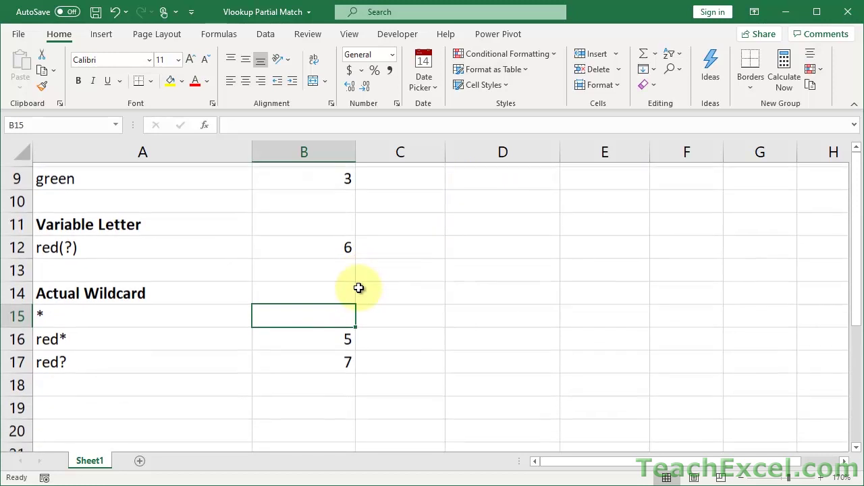
pyautogui.write('=vl')
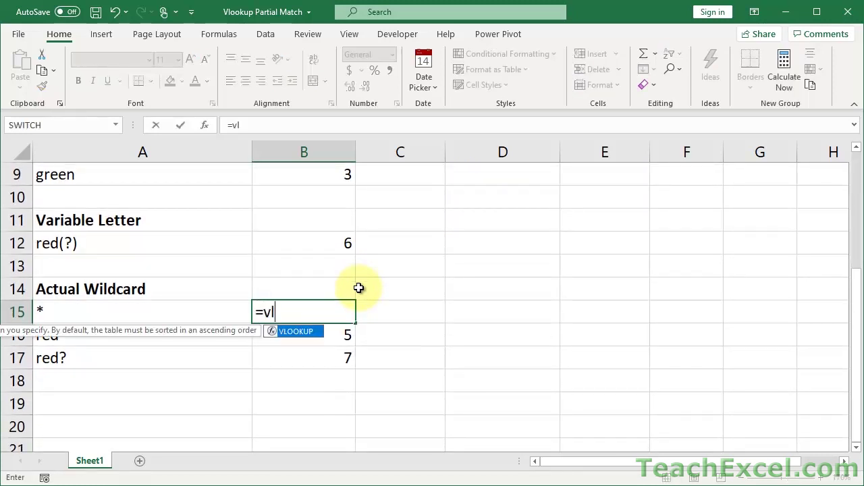
pyautogui.press('Tab')
pyautogui.write('"')
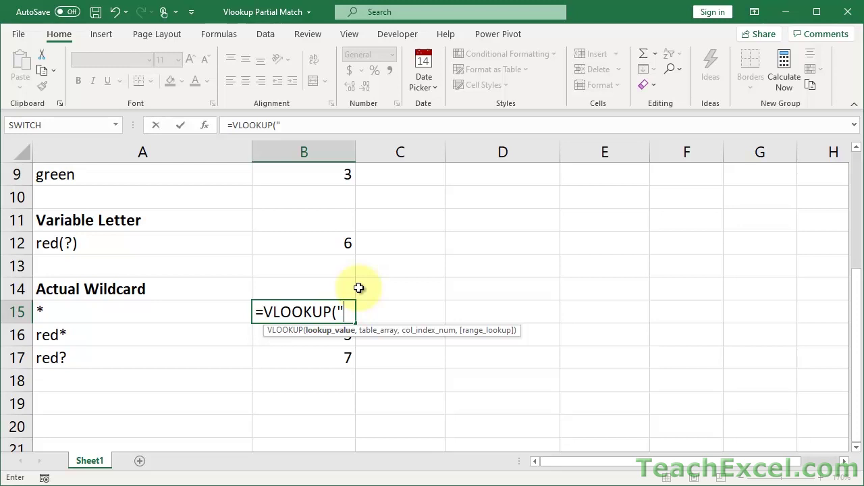
pyautogui.write('~*')
pyautogui.write(',')
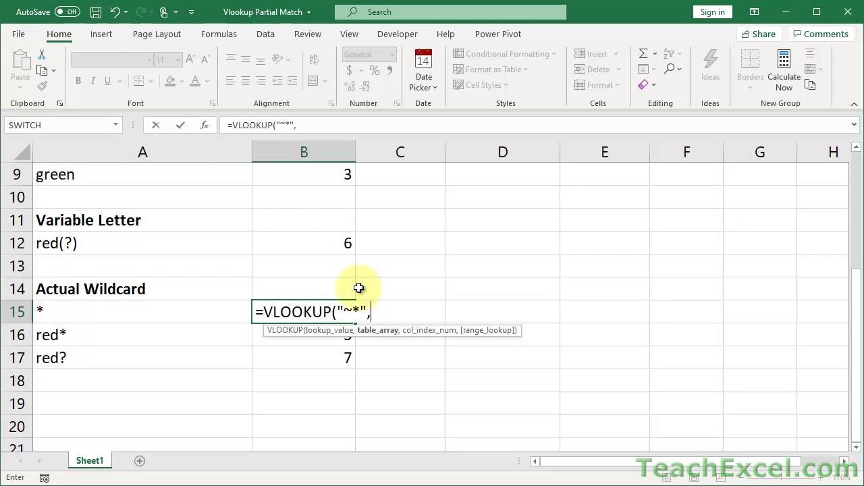
# Complete the B15 VLOOKUP with table range D2:E8, column index 2 and FALSE for an exact match.
pyautogui.scroll(3, 421, 262)
pyautogui.moveTo(456, 195); pyautogui.dragTo(613, 333)
pyautogui.write(',')
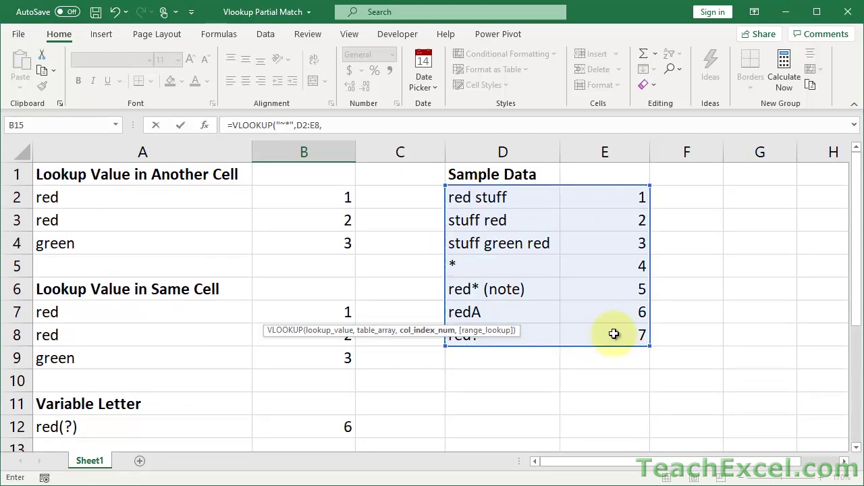
pyautogui.write('2,false')
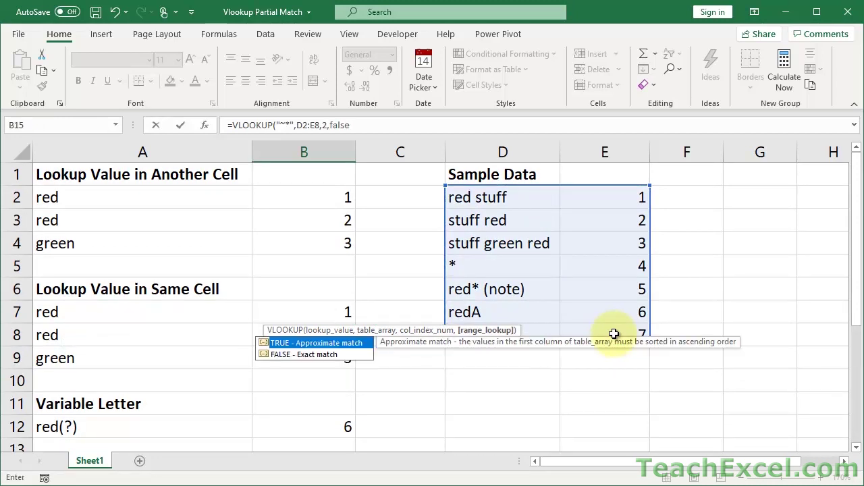
pyautogui.write(')')
pyautogui.press('Return')
# Compare the B15 lookup result with the asterisk entry in D5 and its value in E5.
pyautogui.scroll(1, 425, 372)
pyautogui.scroll(-3, 426, 372)
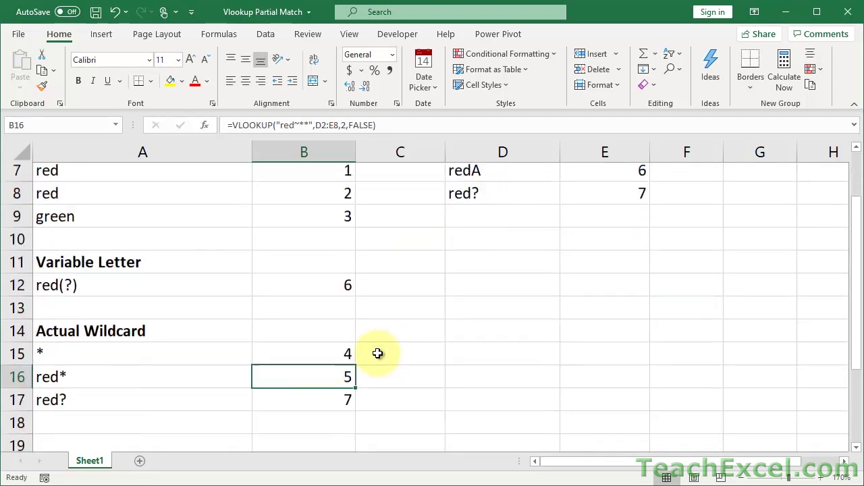
pyautogui.scroll(-1, 314, 278)
pyautogui.click(329, 280)
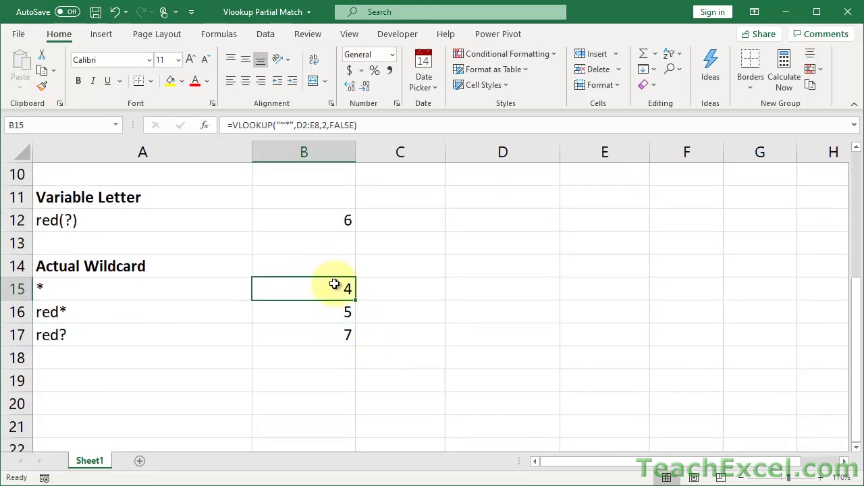
pyautogui.scroll(4, 342, 265)
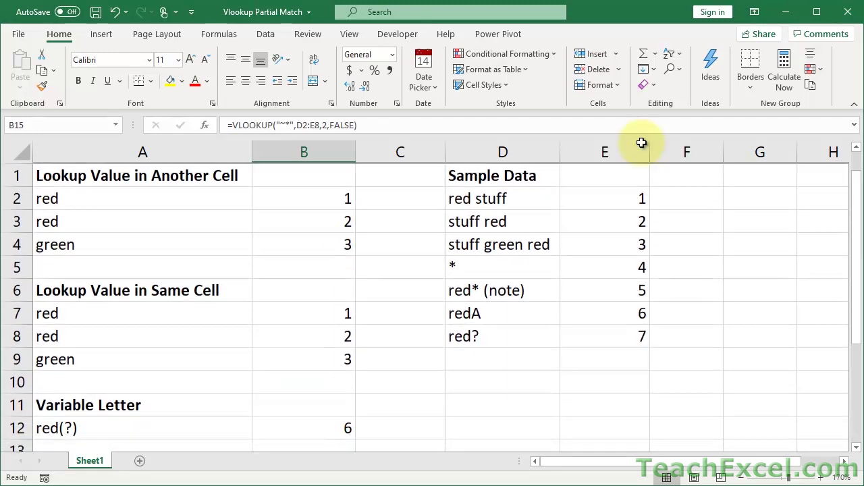
pyautogui.click(525, 262)
pyautogui.click(603, 266)
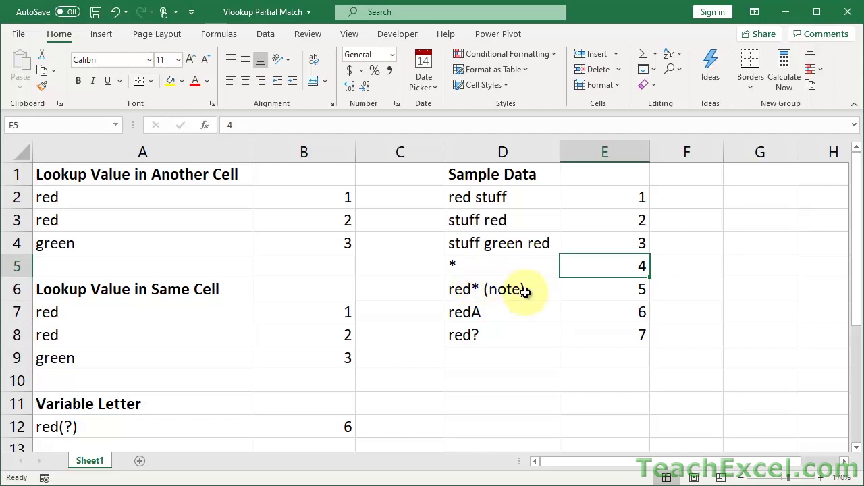
# Clear B16 and start a new VLOOKUP there with "red~**" as the lookup value, combining a literal asterisk with a wildcard.
pyautogui.scroll(-3, 459, 295)
pyautogui.scroll(1, 459, 295)
pyautogui.click(299, 402)
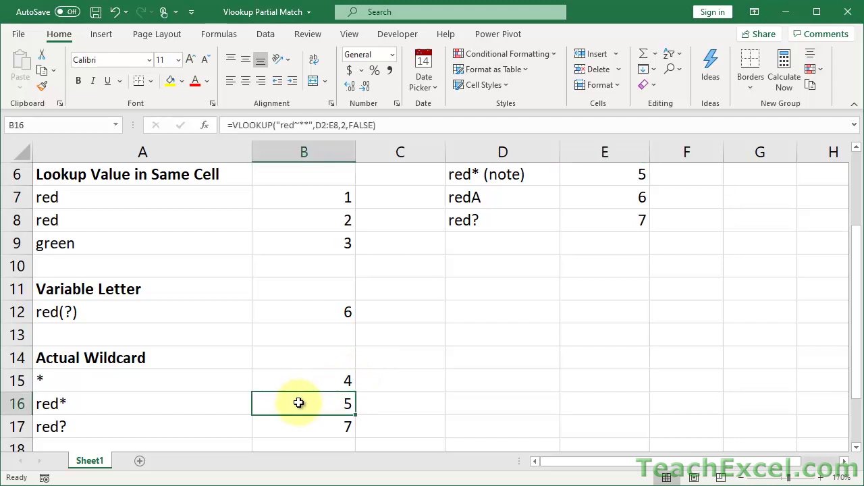
pyautogui.scroll(-1, 298, 402)
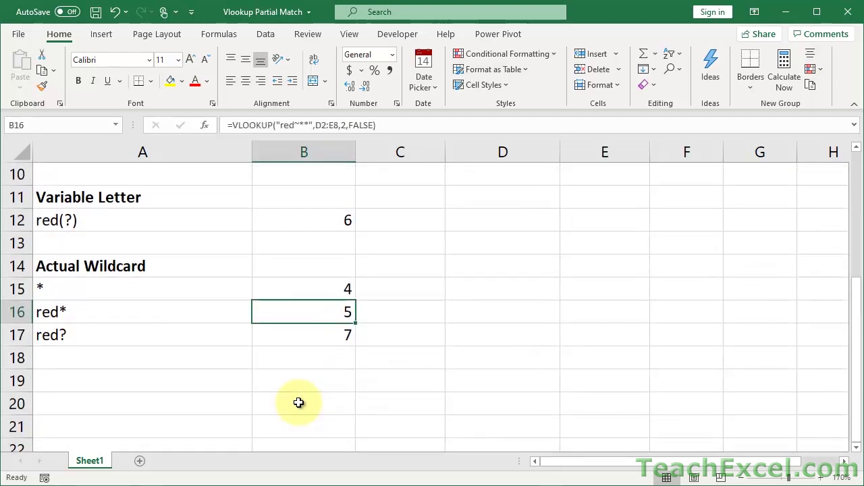
pyautogui.press('Delete')
pyautogui.write('=vl')
pyautogui.press('Tab')
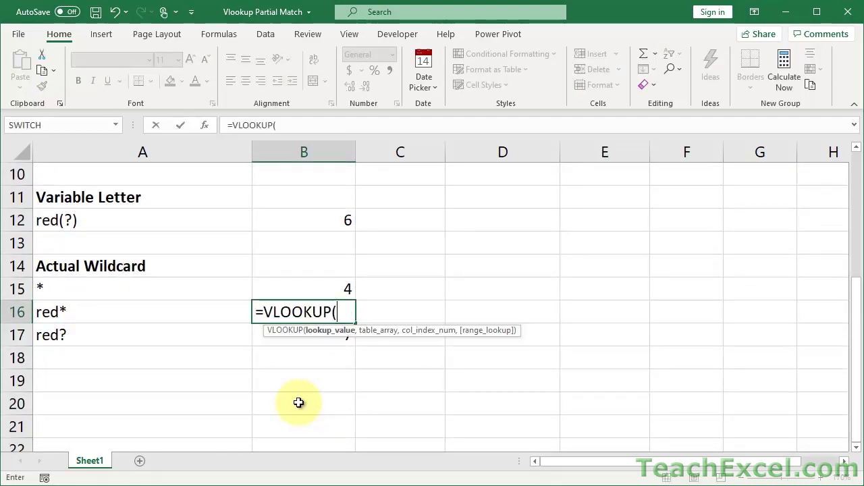
pyautogui.write('"')
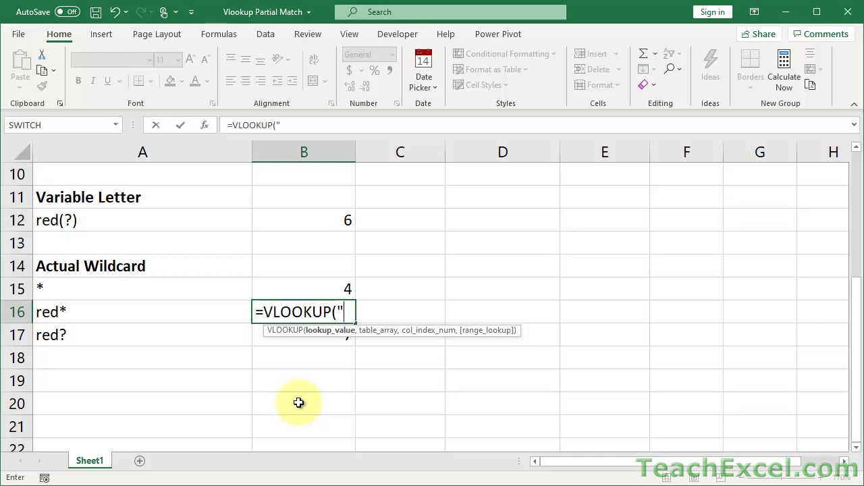
pyautogui.write('red')
pyautogui.write('~*')
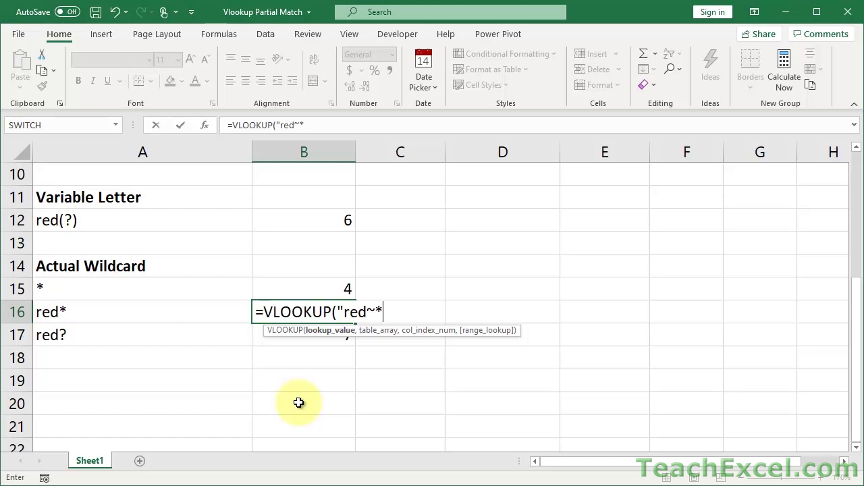
pyautogui.write('*",')
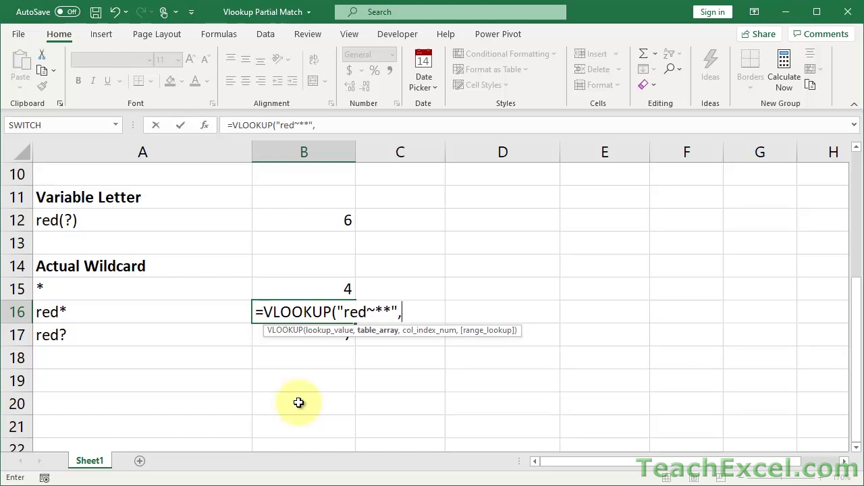
# Complete the B16 VLOOKUP with table range D2:E8, column index 2 and exact match FALSE.
pyautogui.scroll(3, 299, 402)
pyautogui.moveTo(512, 195); pyautogui.dragTo(610, 330)
pyautogui.write(',2')
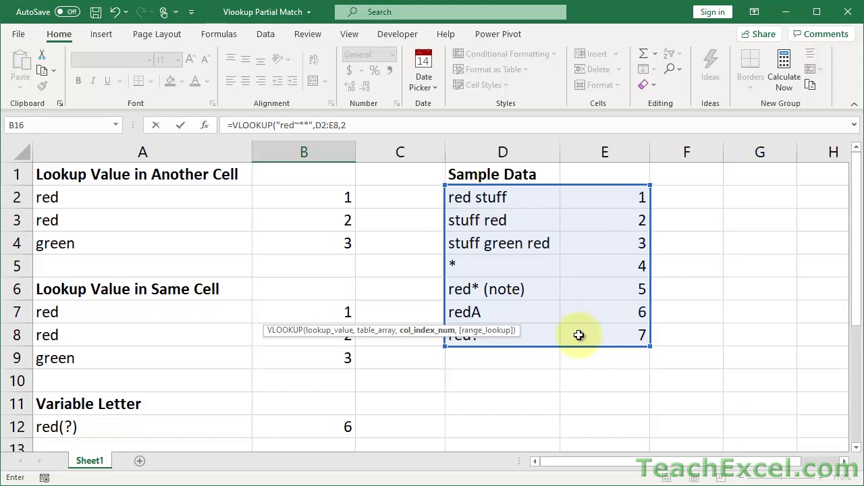
pyautogui.write(',false)')
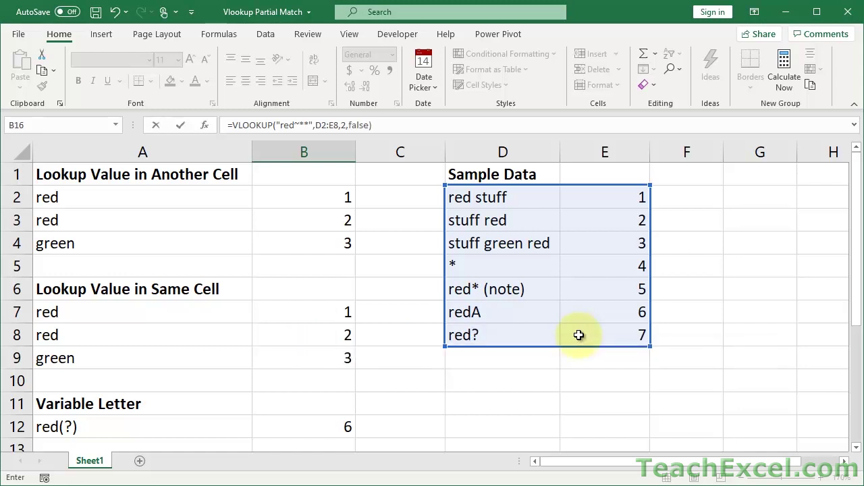
pyautogui.press('Return')
pyautogui.scroll(-2, 405, 331)
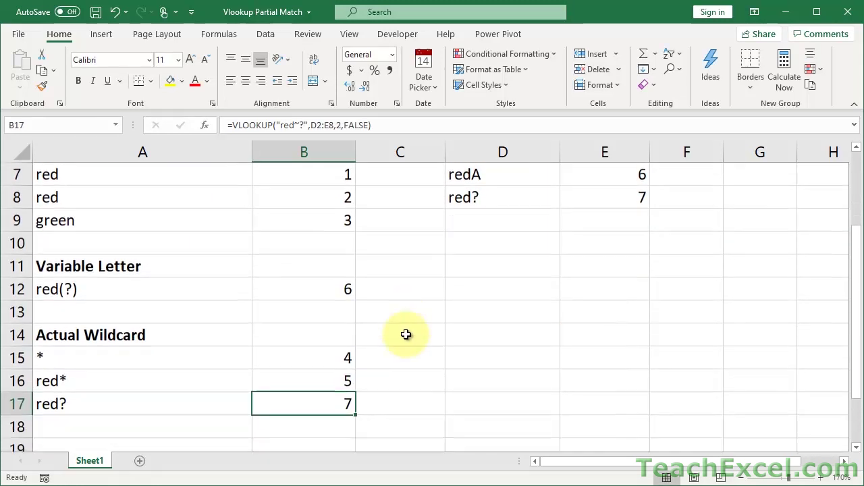
# Compare the B16 lookup result with the "red* (note)" entry in D6 of the sample data.
pyautogui.click(299, 314)
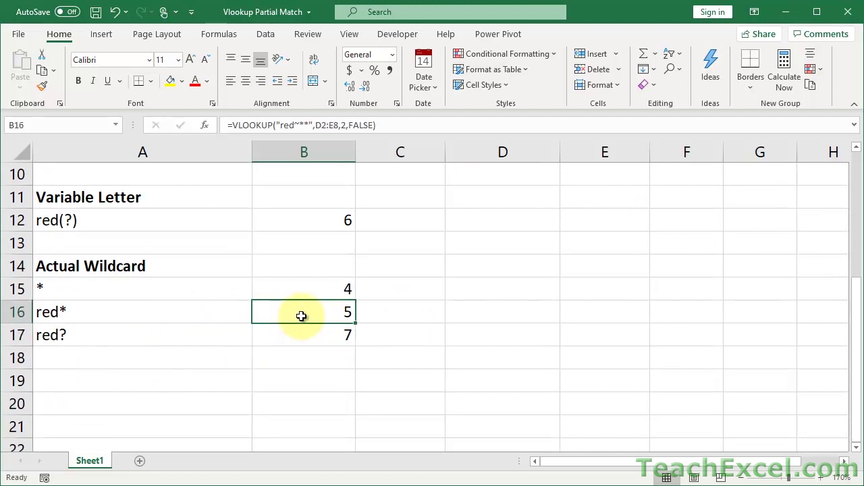
pyautogui.scroll(3, 301, 317)
pyautogui.scroll(-1, 301, 316)
pyautogui.click(497, 292)
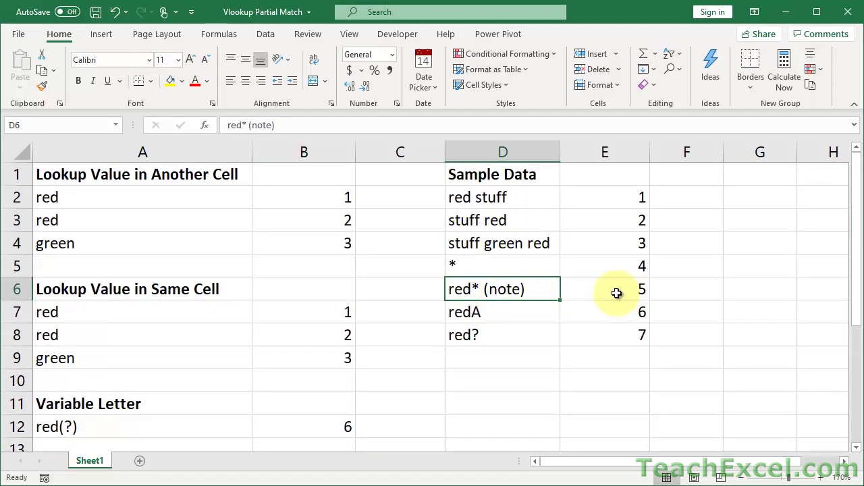
# Test the B16 lookup by removing the asterisk from D6, check the effect, and undo the edit.
pyautogui.doubleClick(477, 291)
pyautogui.press('BackSpace')
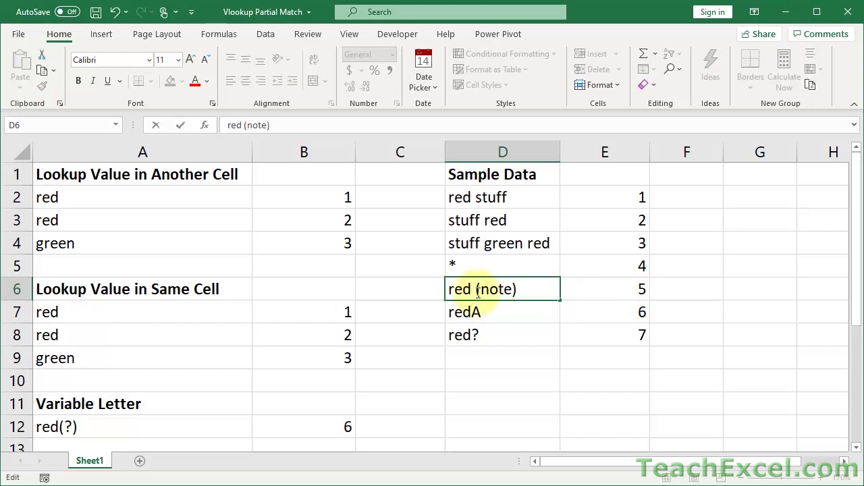
pyautogui.hotkey('ctrl', 'Return')
pyautogui.scroll(-3, 478, 290)
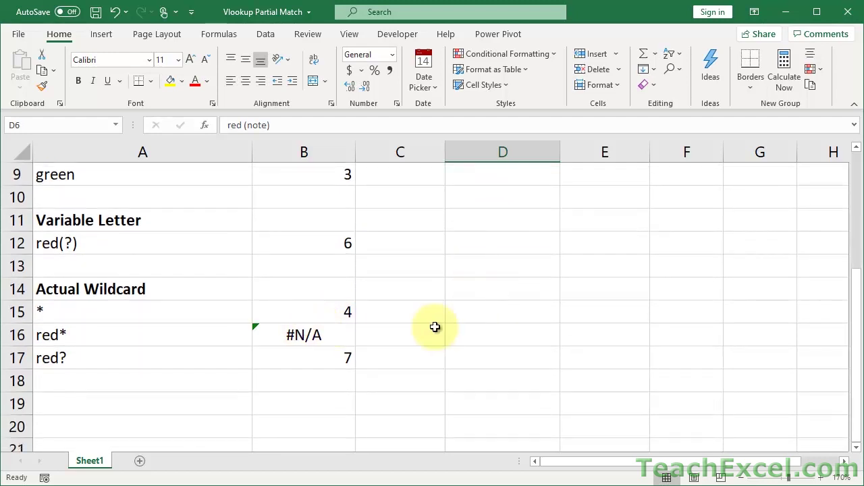
pyautogui.hotkey('ctrl', 'z')
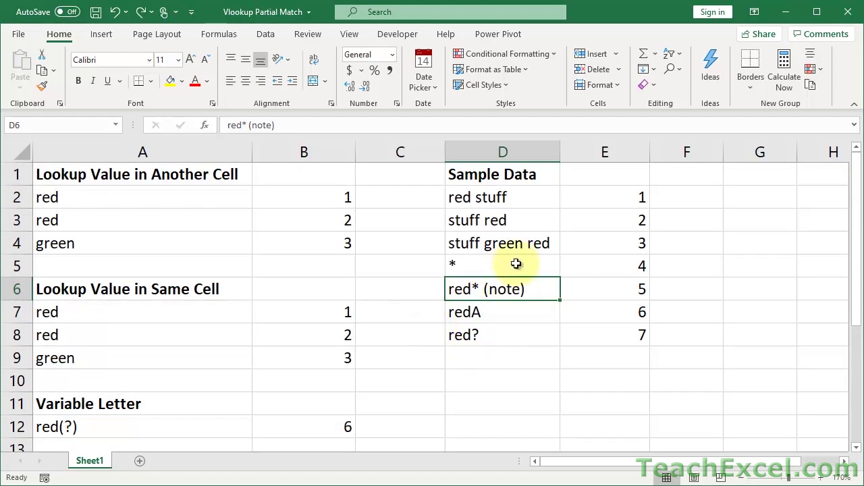
# Examine the B16 formula, highlighting the trailing wildcard asterisk and the escaped "~*" in its lookup value.
pyautogui.scroll(-4, 516, 263)
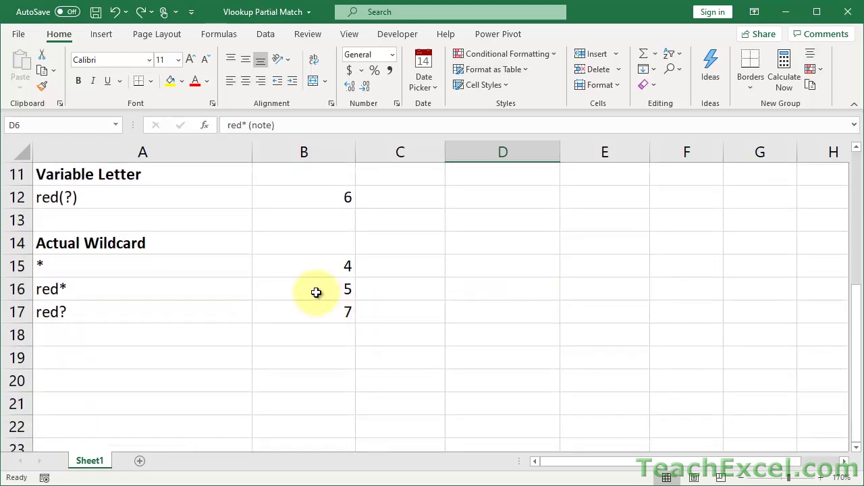
pyautogui.doubleClick(316, 292)
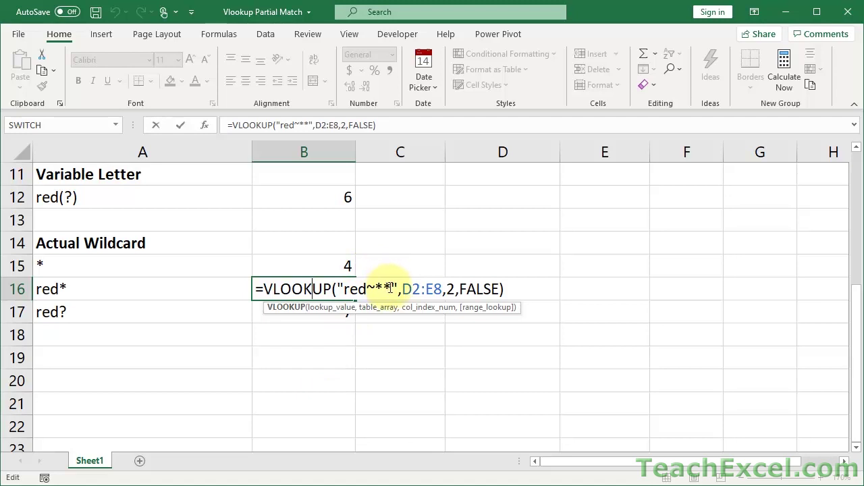
pyautogui.moveTo(390, 288); pyautogui.dragTo(383, 289)
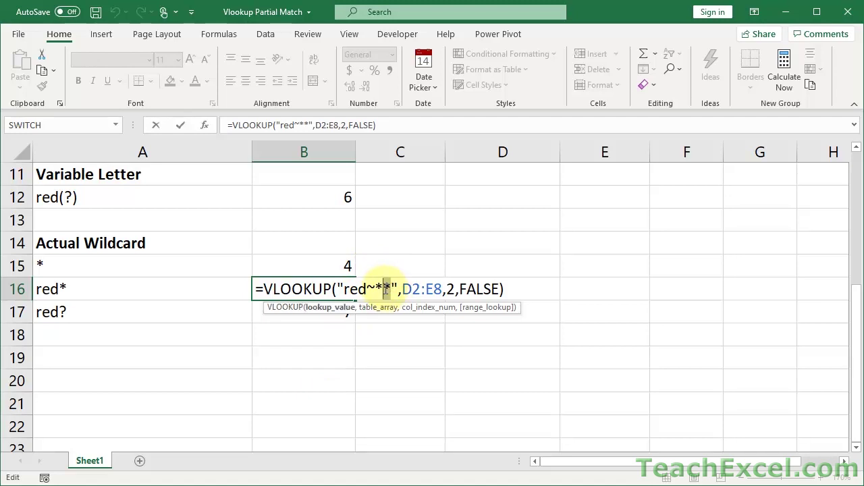
pyautogui.moveTo(382, 289); pyautogui.dragTo(366, 289)
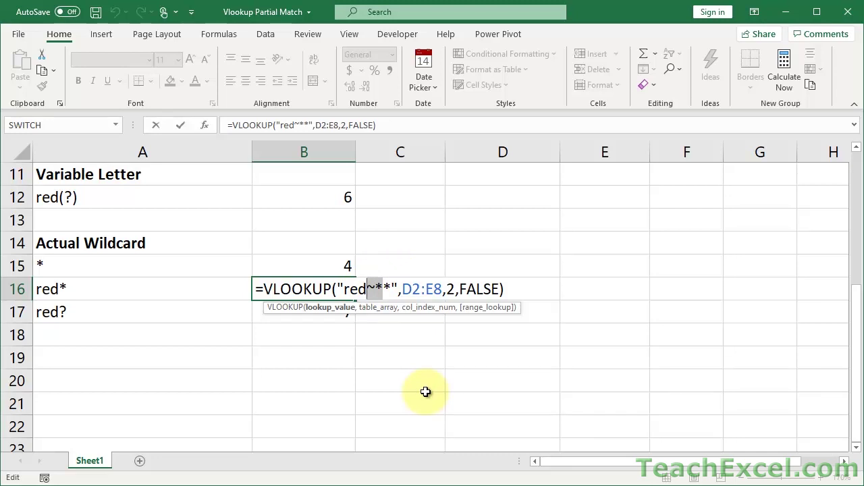
pyautogui.hotkey('ctrl', 'Return')
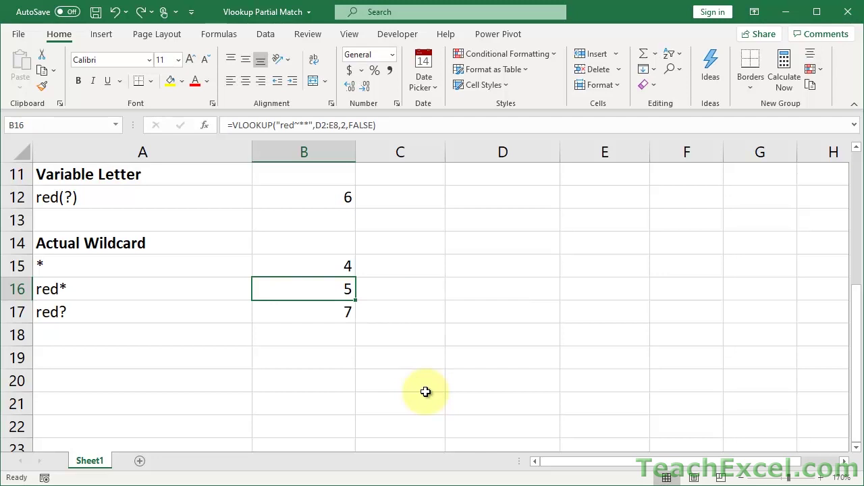
# Clear B17 and start a new VLOOKUP there with "red~?" as the lookup value, escaping the question mark.
pyautogui.click(314, 309)
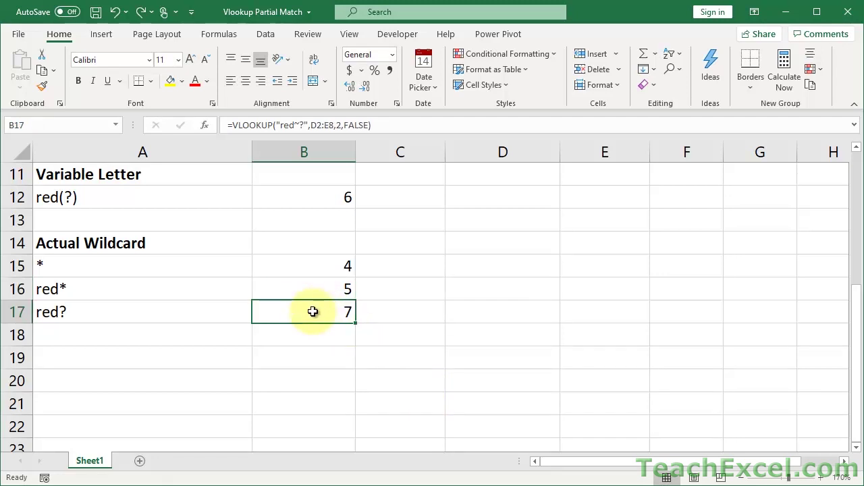
pyautogui.press('Delete')
pyautogui.write('=')
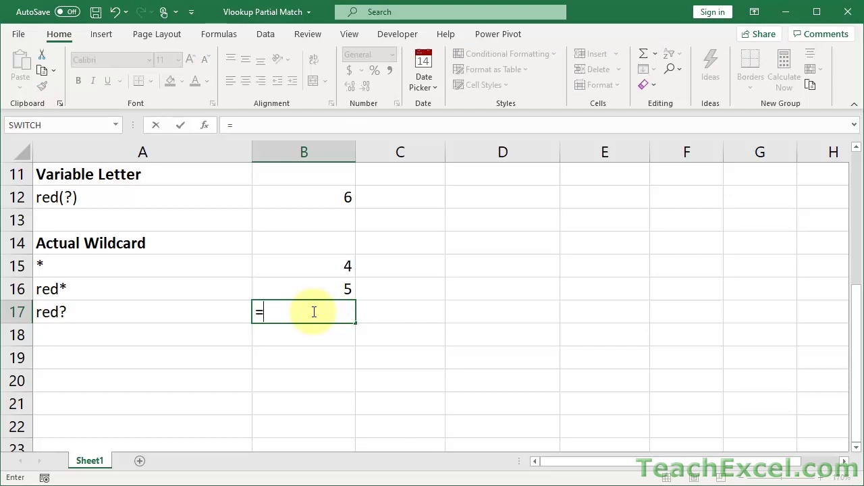
pyautogui.write('vl')
pyautogui.press('Tab')
pyautogui.write('"red')
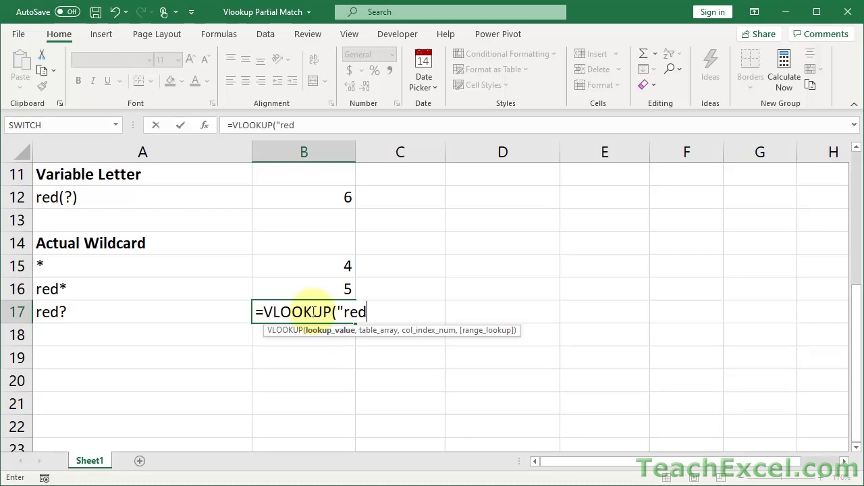
pyautogui.write('~?",')
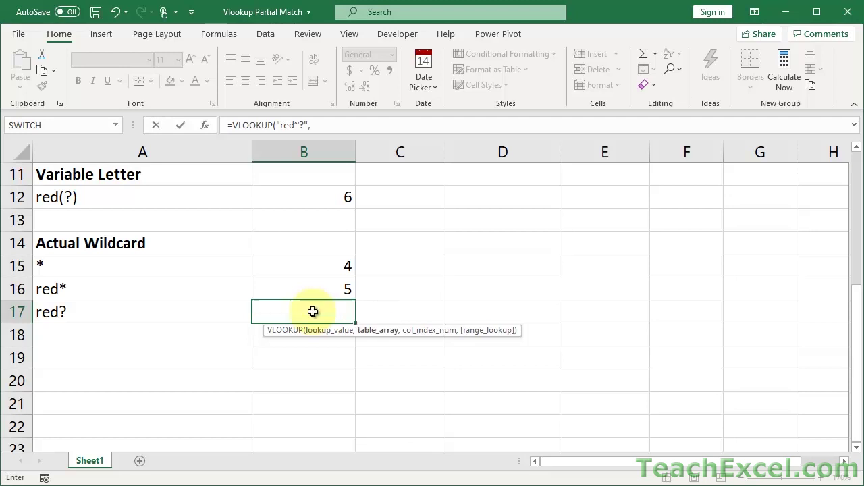
# Complete the B17 VLOOKUP with table range D2:E8, column index 2 and FALSE for an exact match.
pyautogui.scroll(4, 315, 308)
pyautogui.moveTo(467, 196); pyautogui.dragTo(601, 344)
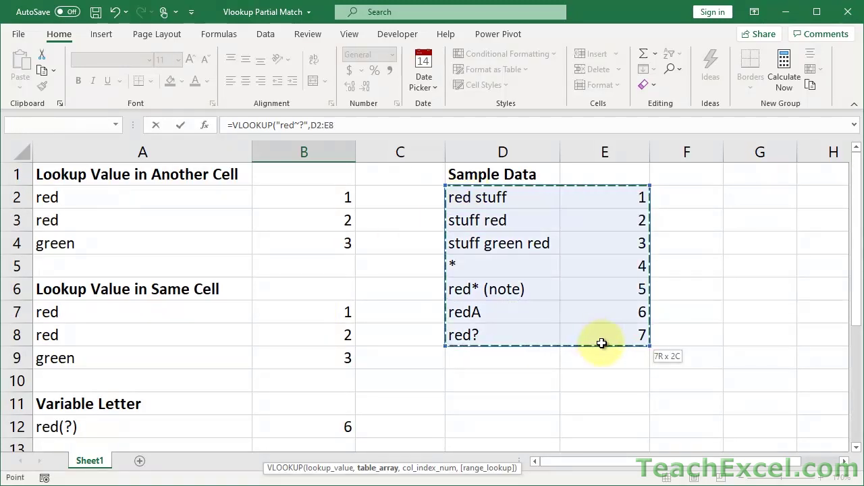
pyautogui.write(',2')
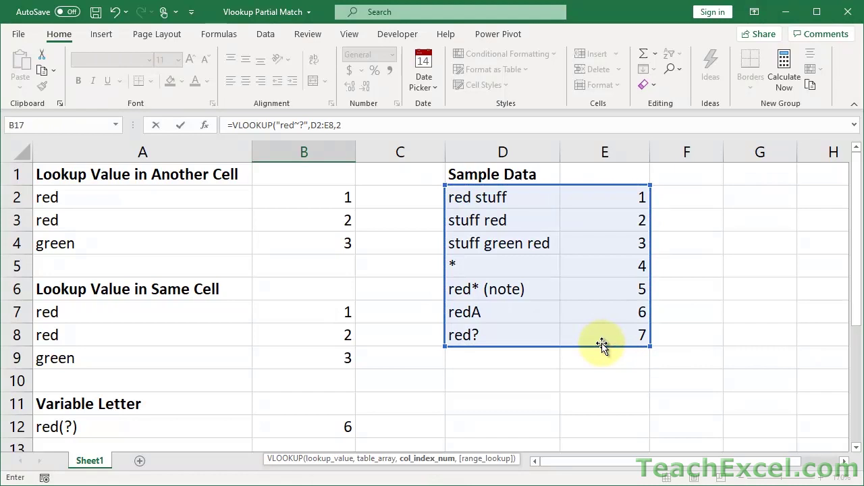
pyautogui.write(',false)')
pyautogui.hotkey('ctrl', 'Return')
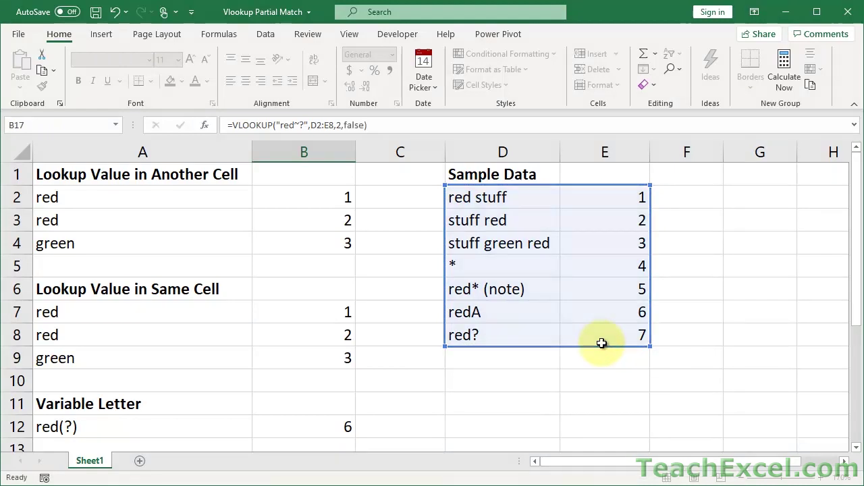
pyautogui.scroll(-4, 360, 347)
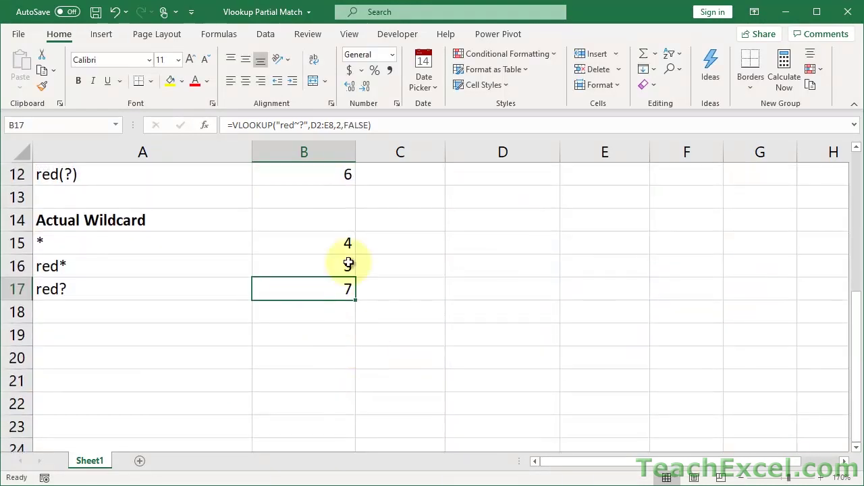
# Test the B17 lookup by removing the question mark from D8, check the effect, and undo the edit.
pyautogui.scroll(4, 322, 282)
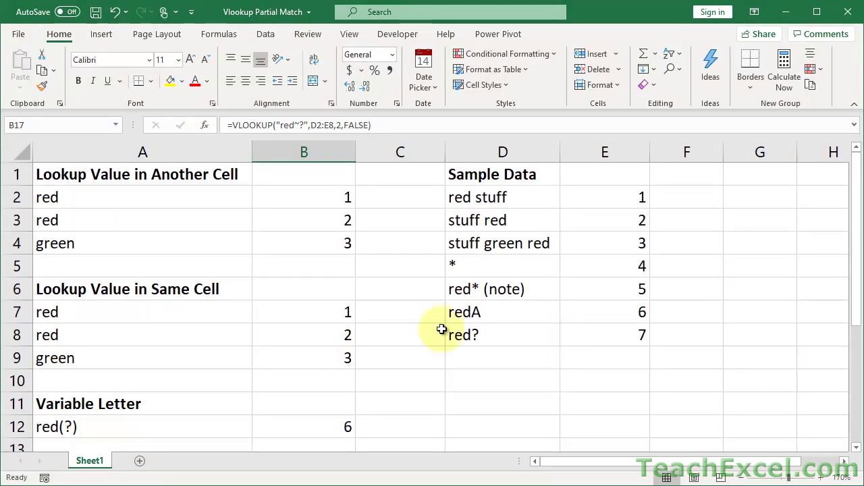
pyautogui.doubleClick(491, 331)
pyautogui.press('BackSpace')
pyautogui.press('Return')
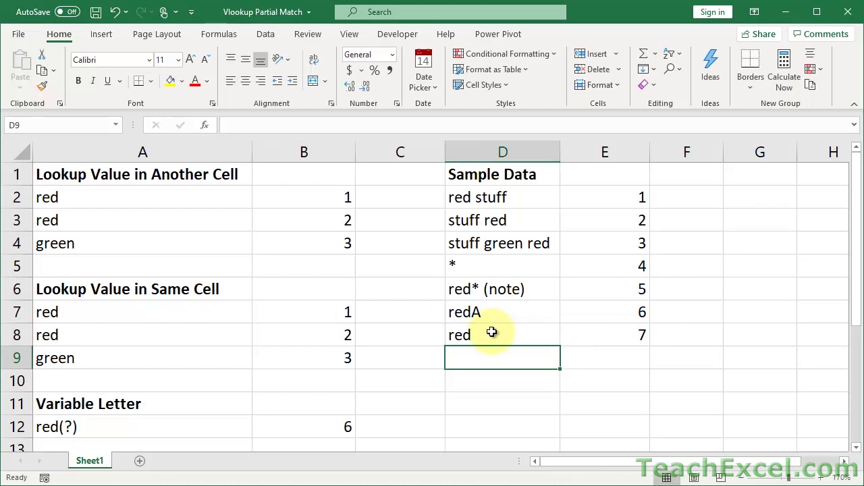
pyautogui.scroll(-4, 492, 331)
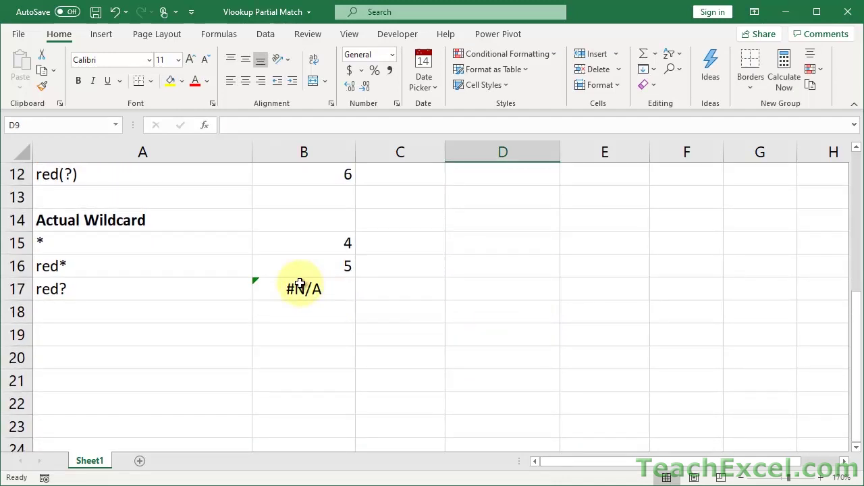
pyautogui.hotkey('ctrl', 'z')
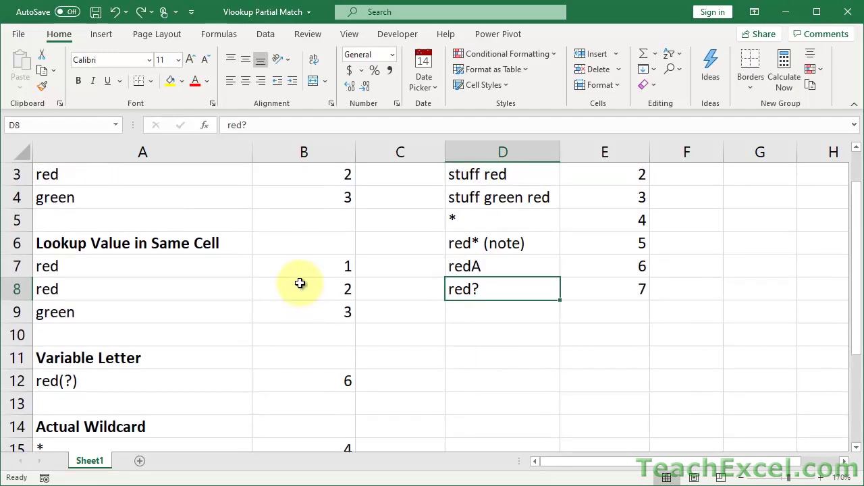
# Open the B17 formula in the cell to examine its escaped question-mark lookup value.
pyautogui.scroll(-3, 300, 284)
pyautogui.doubleClick(284, 312)
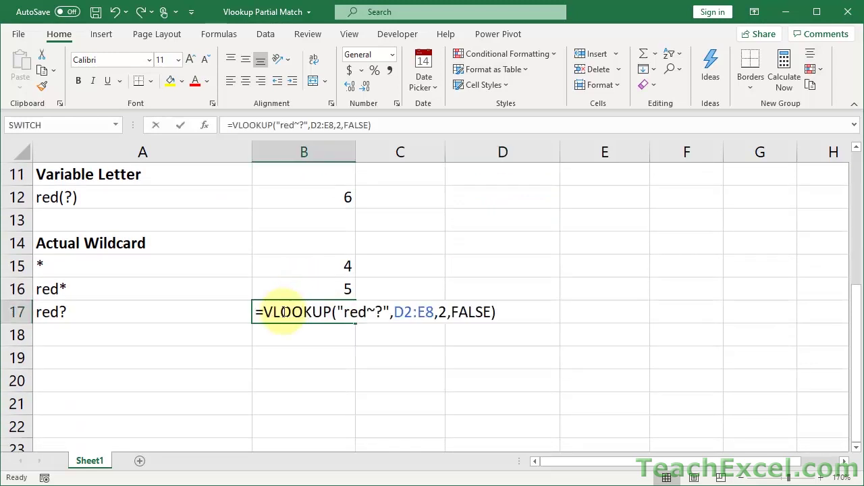